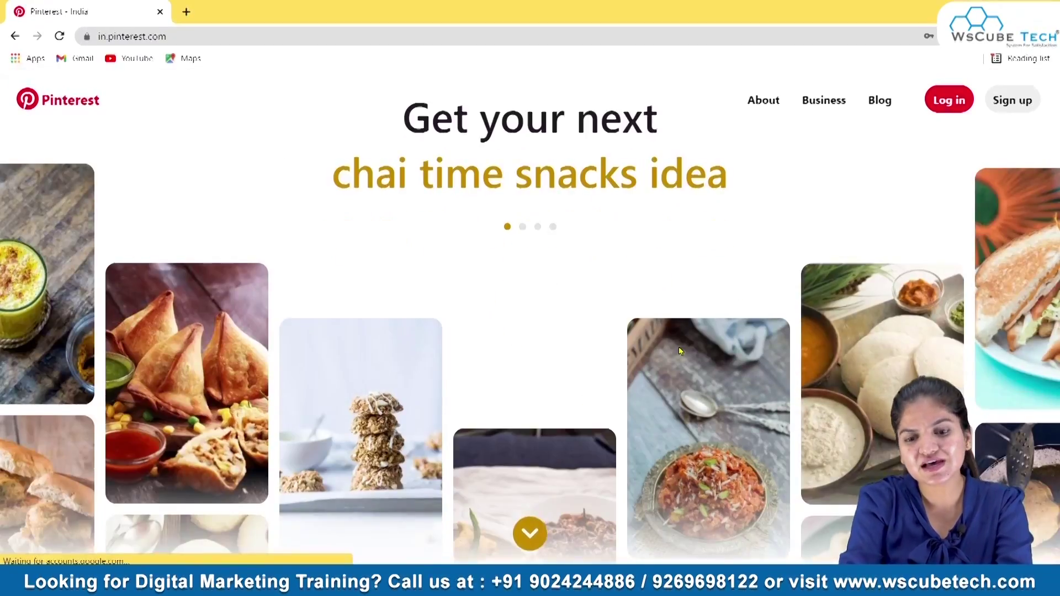
Step: Open the sign-up form for a free business account and try to create the account without entering an age
{"action": "scroll", "coordinate": [680, 351], "scroll_direction": "down", "scroll_amount": 5}
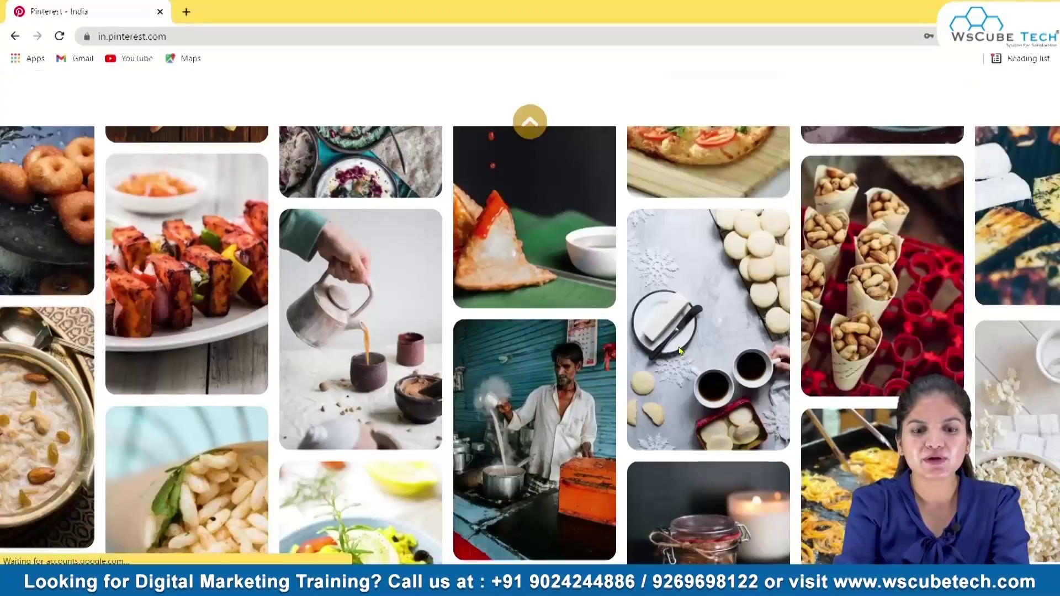
{"action": "scroll", "coordinate": [680, 351], "scroll_direction": "up", "scroll_amount": 5}
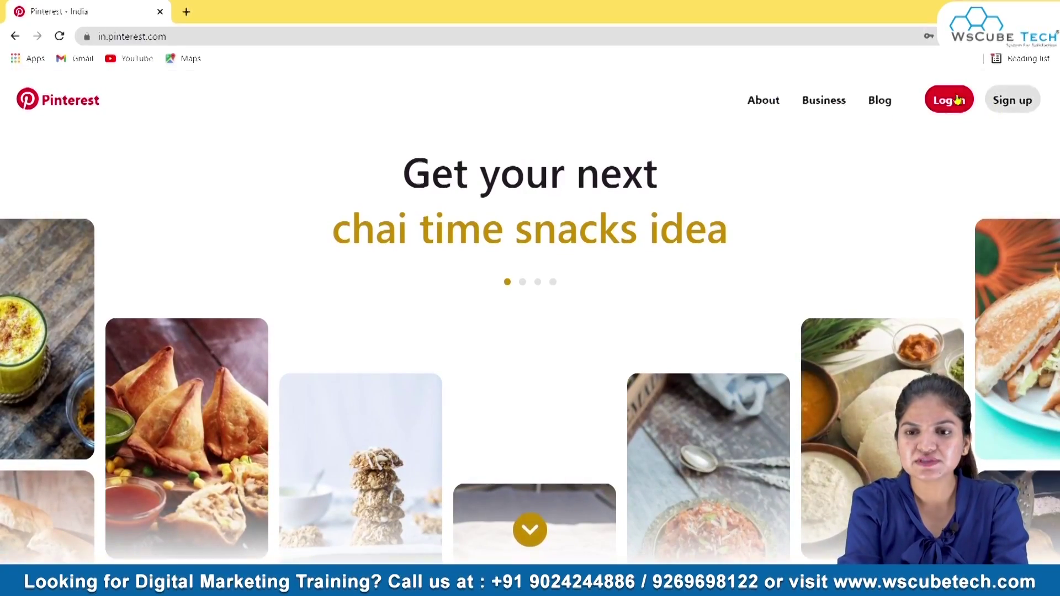
{"action": "left_click", "coordinate": [1003, 102]}
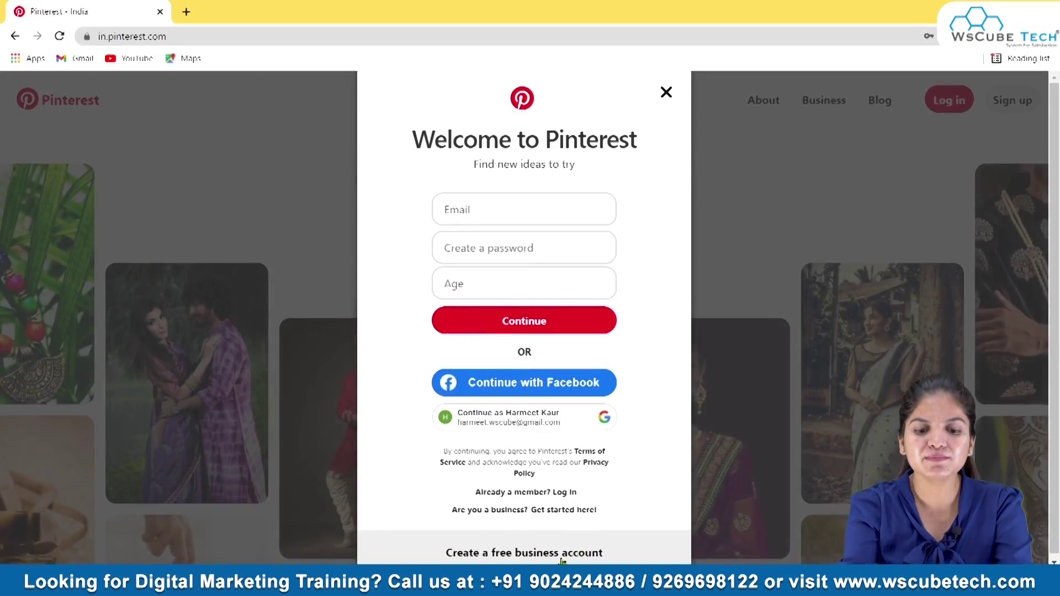
{"action": "left_click", "coordinate": [586, 552]}
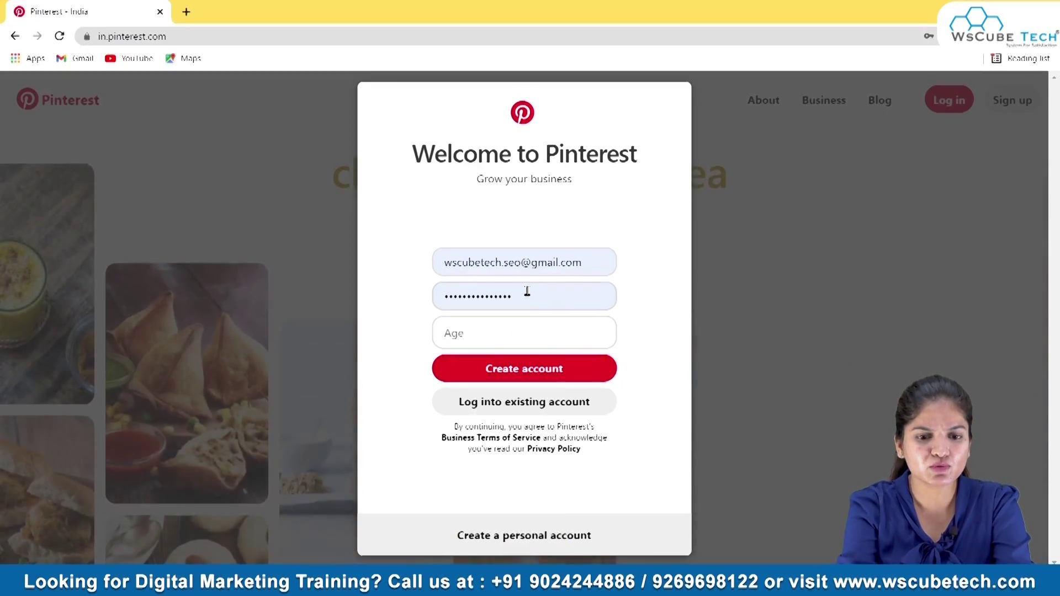
{"action": "left_click", "coordinate": [524, 369]}
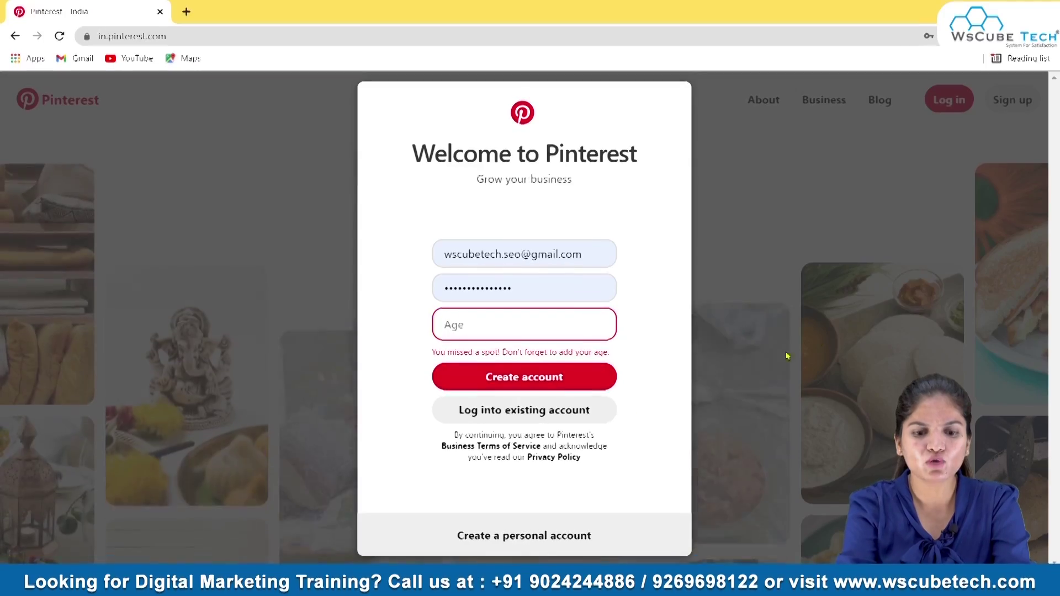
Step: Log into the existing business account with the saved account password and decline moving the password to the Google Account
{"action": "left_click", "coordinate": [537, 422]}
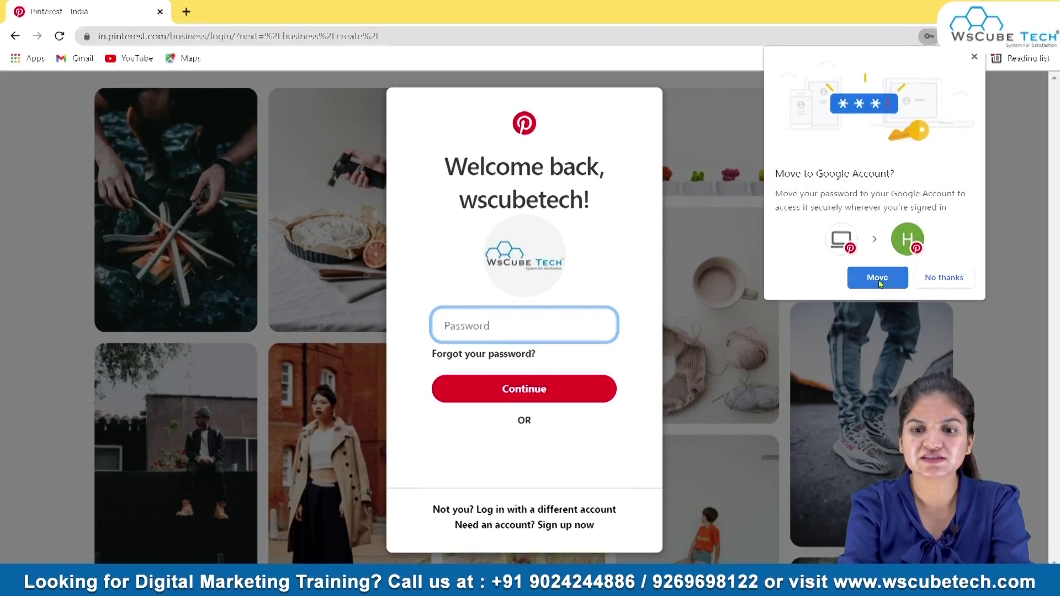
{"action": "left_click", "coordinate": [933, 281]}
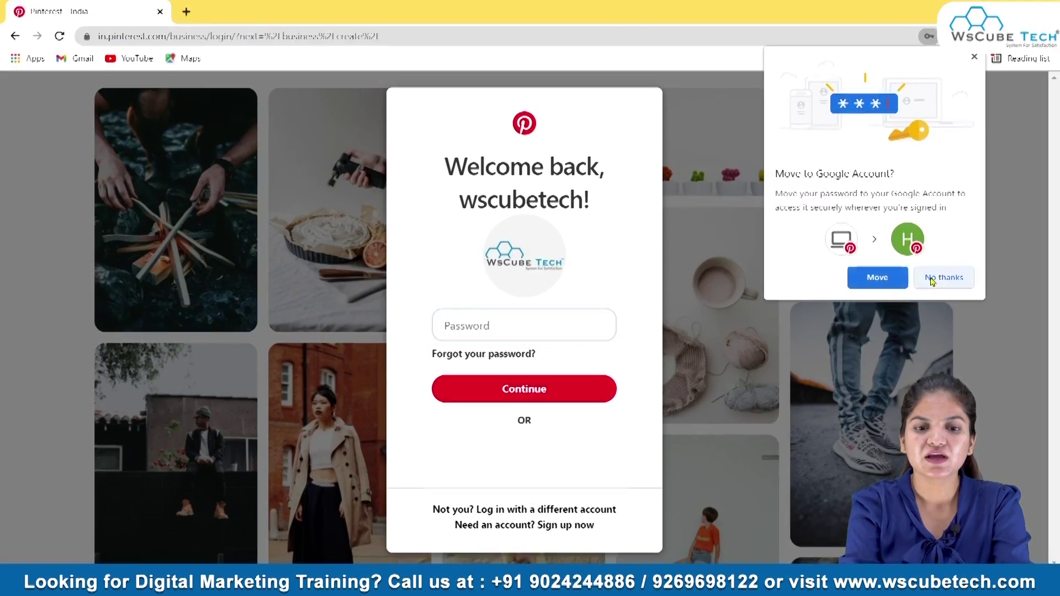
{"action": "left_click", "coordinate": [484, 327]}
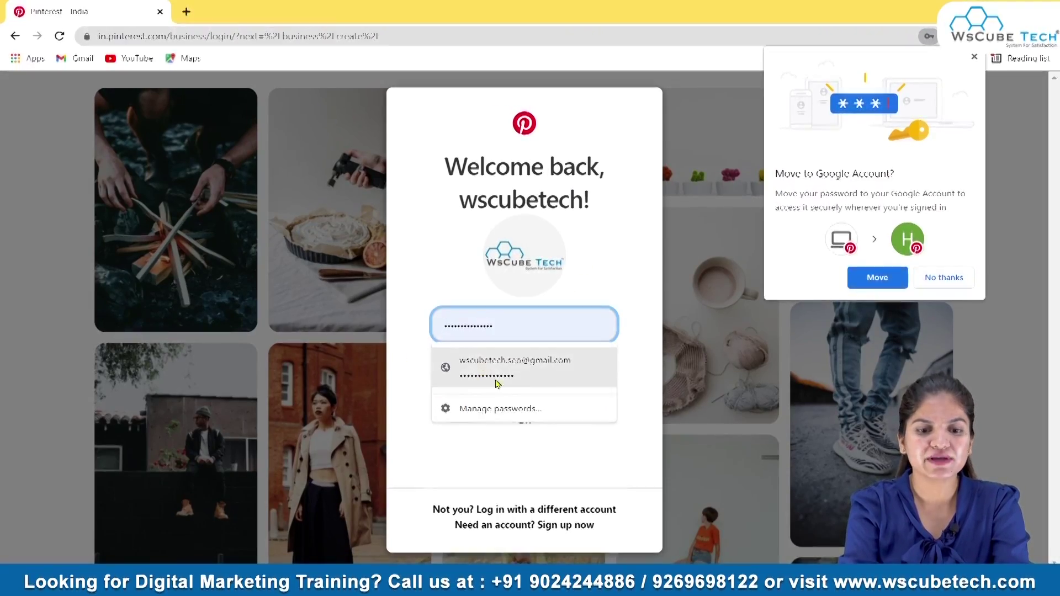
{"action": "left_click", "coordinate": [520, 372]}
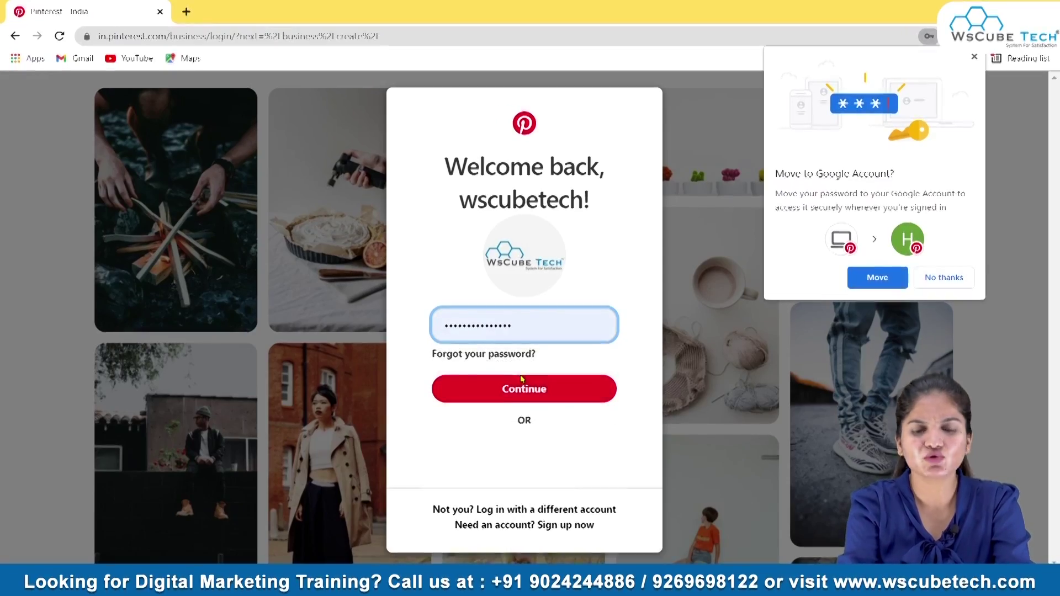
{"action": "left_click", "coordinate": [516, 385]}
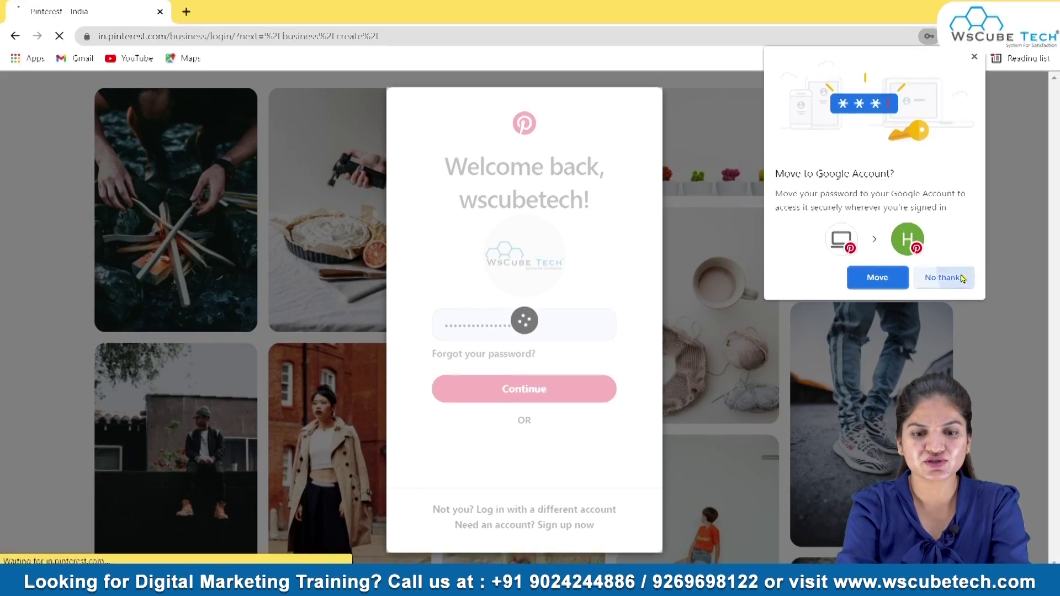
{"action": "left_click", "coordinate": [944, 277]}
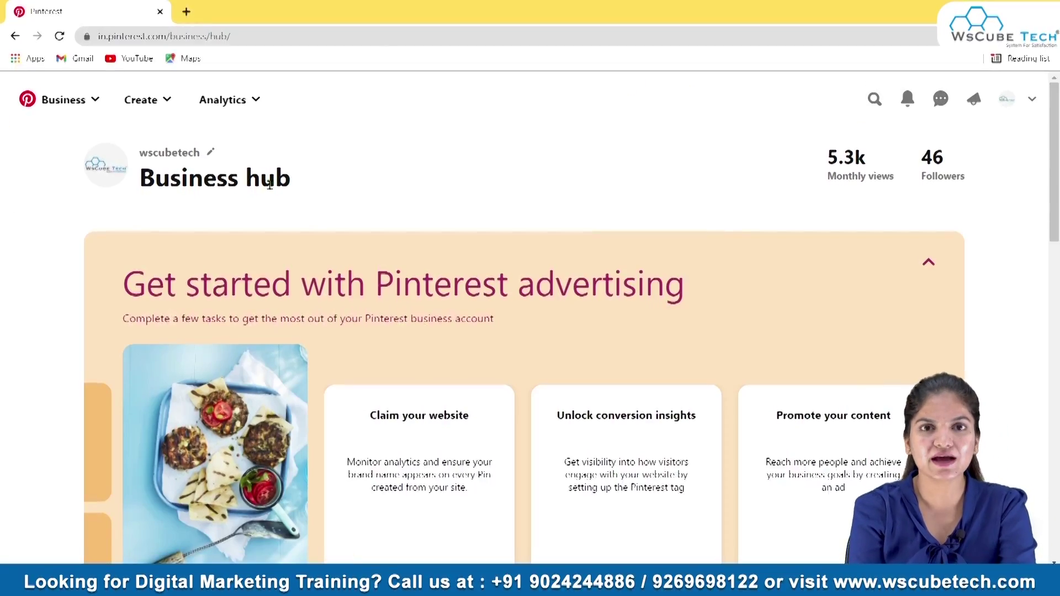
Step: Look over the business hub down to its Performance section and open the account's home feed
{"action": "scroll", "coordinate": [452, 301], "scroll_direction": "down", "scroll_amount": 8}
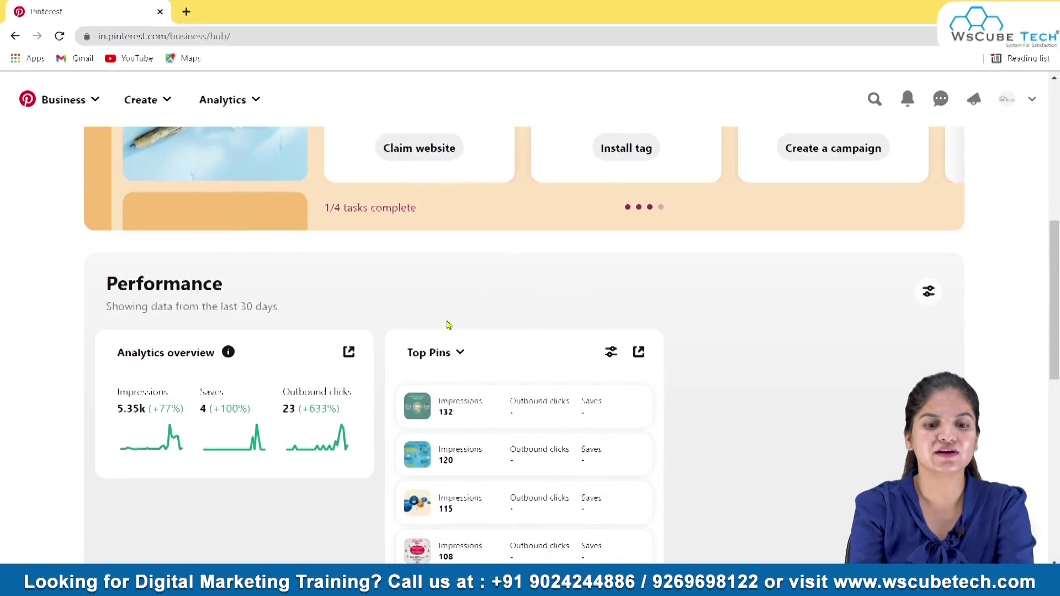
{"action": "scroll", "coordinate": [449, 325], "scroll_direction": "up", "scroll_amount": 8}
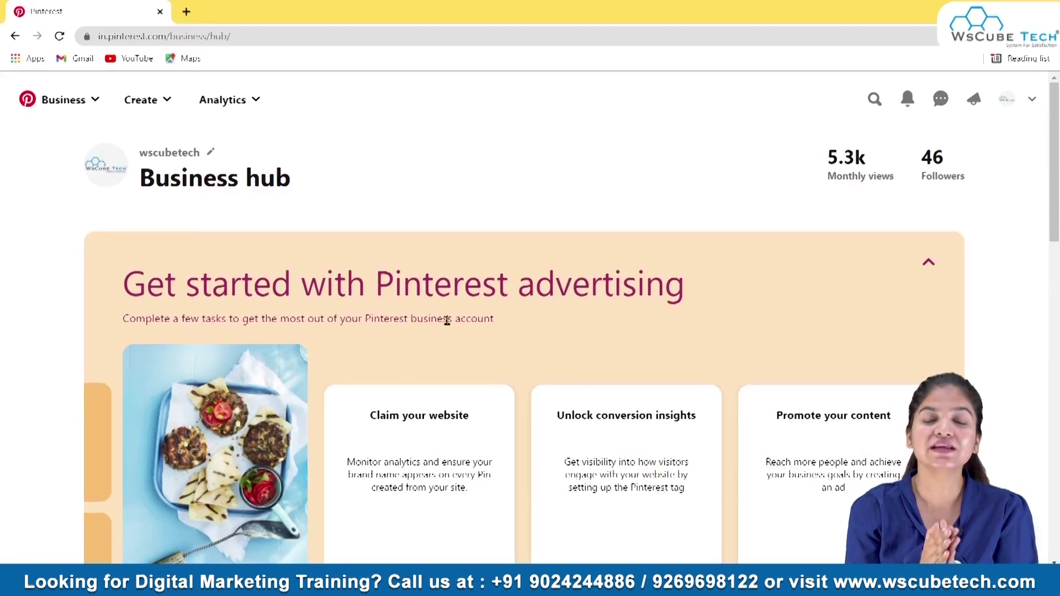
{"action": "left_click", "coordinate": [68, 101]}
{"action": "left_click", "coordinate": [82, 170]}
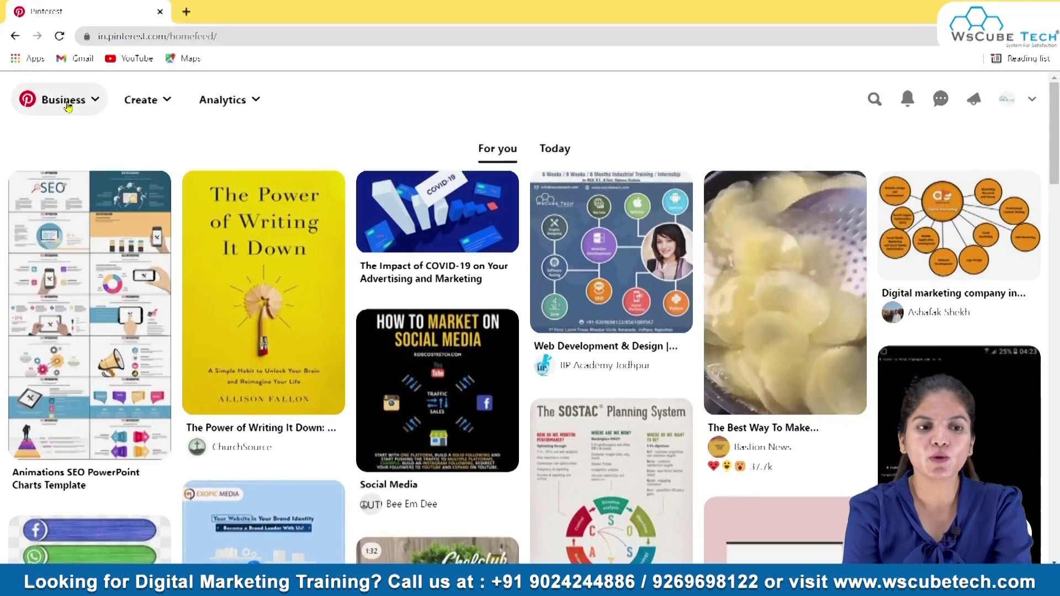
{"action": "left_click", "coordinate": [67, 105]}
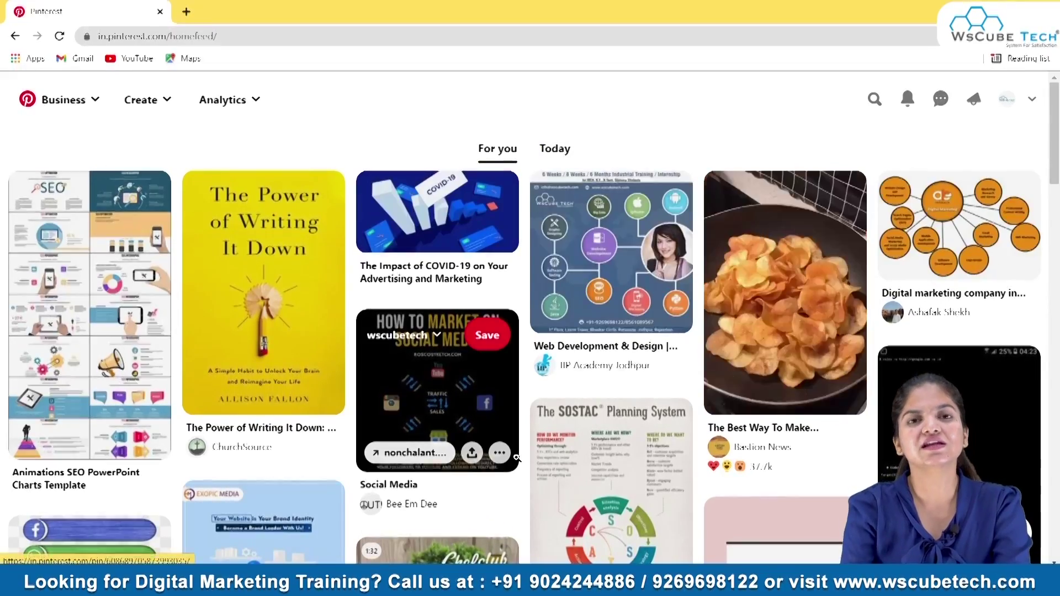
Step: Browse the recommended pins in the For you home feed and return to the start of the feed
{"action": "scroll", "coordinate": [600, 403], "scroll_direction": "down", "scroll_amount": 3}
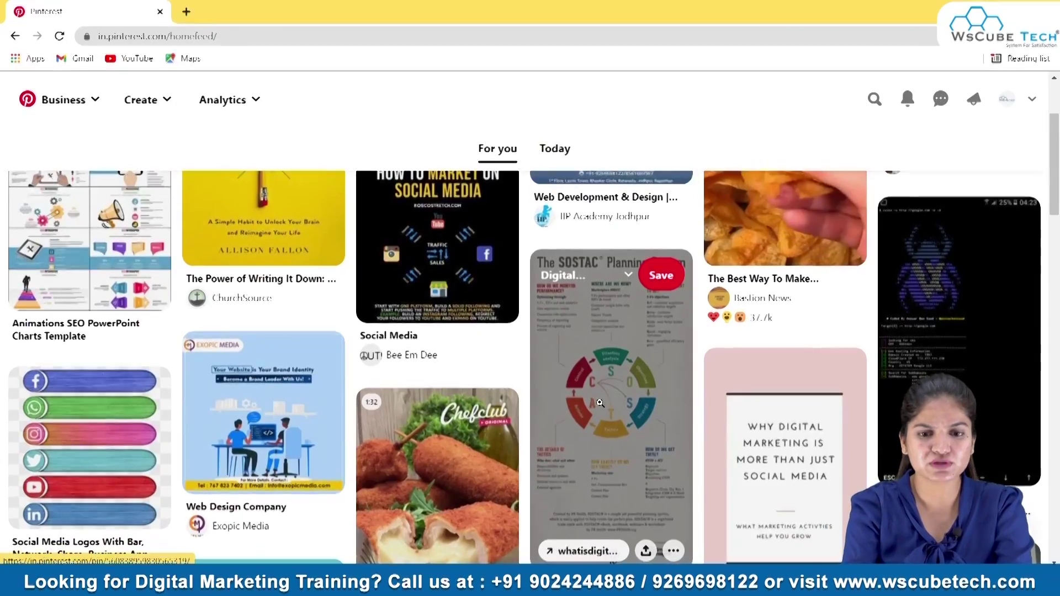
{"action": "scroll", "coordinate": [600, 403], "scroll_direction": "down", "scroll_amount": 3}
{"action": "scroll", "coordinate": [600, 403], "scroll_direction": "down", "scroll_amount": 10}
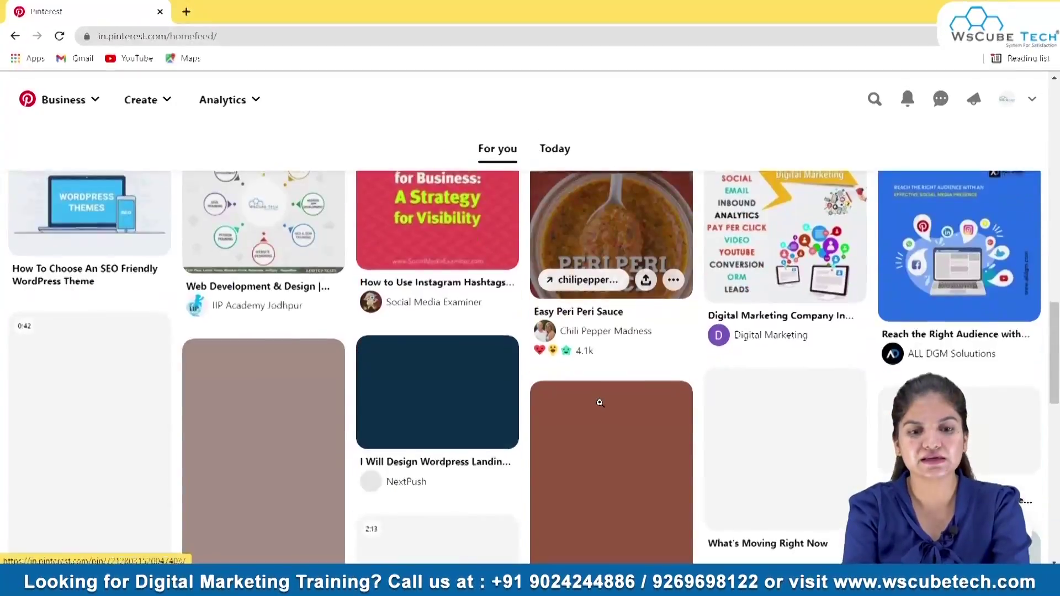
{"action": "scroll", "coordinate": [600, 403], "scroll_direction": "up", "scroll_amount": 10}
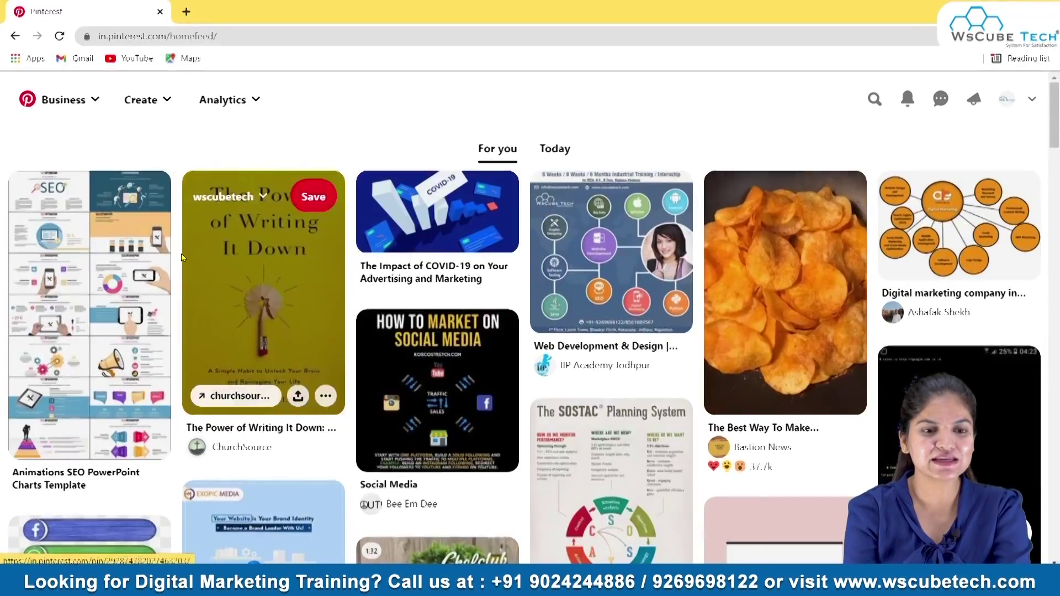
{"action": "left_click_drag", "start_coordinate": [187, 276], "coordinate": [526, 356]}
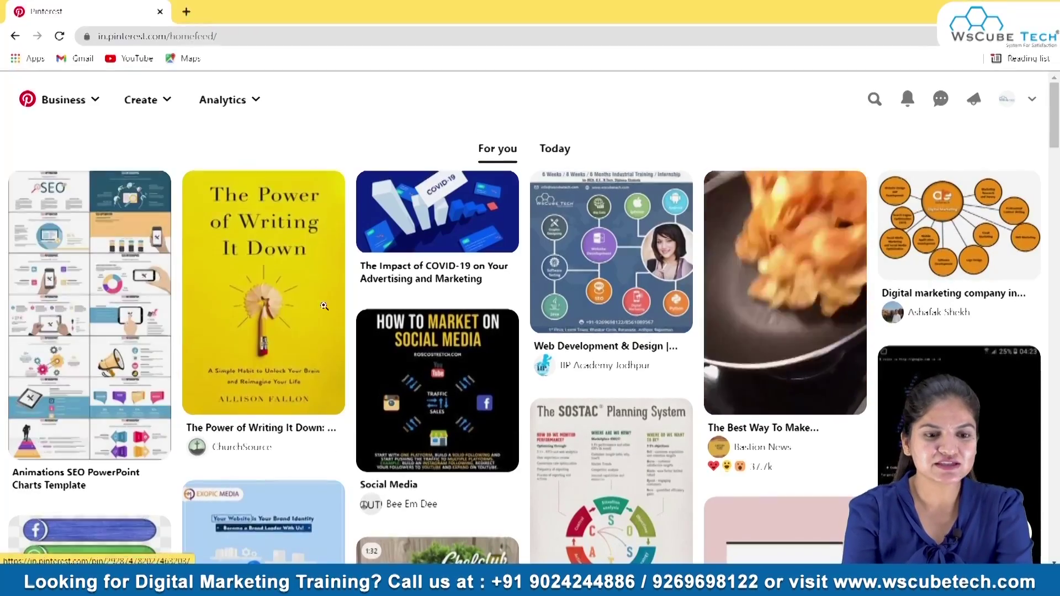
Step: View the details of the "How to Market on Social Media" pin and return to the home feed
{"action": "mouse_move", "coordinate": [266, 315]}
{"action": "mouse_move", "coordinate": [421, 384]}
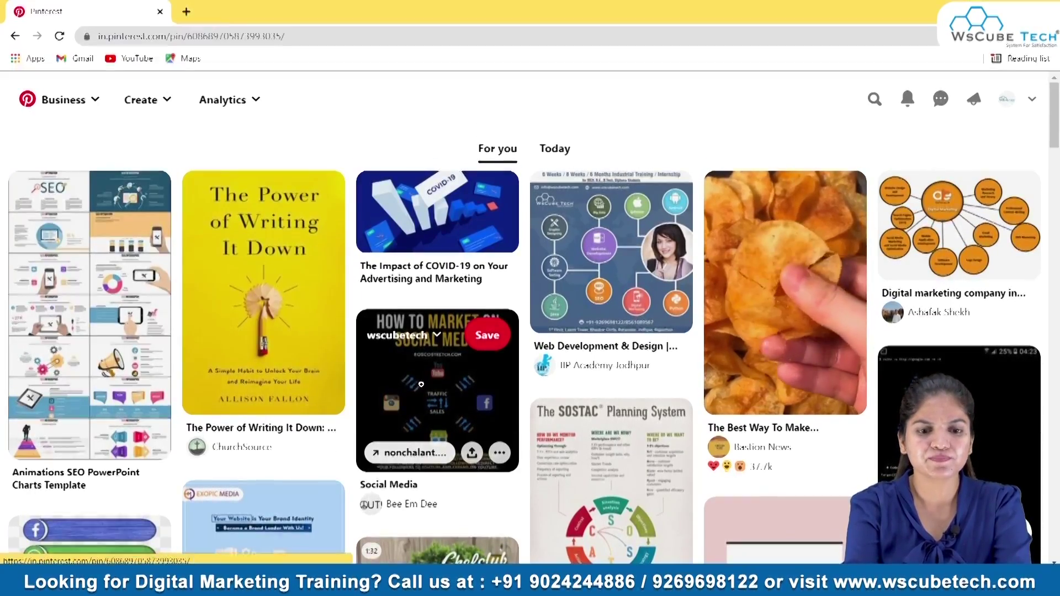
{"action": "left_click", "coordinate": [422, 384]}
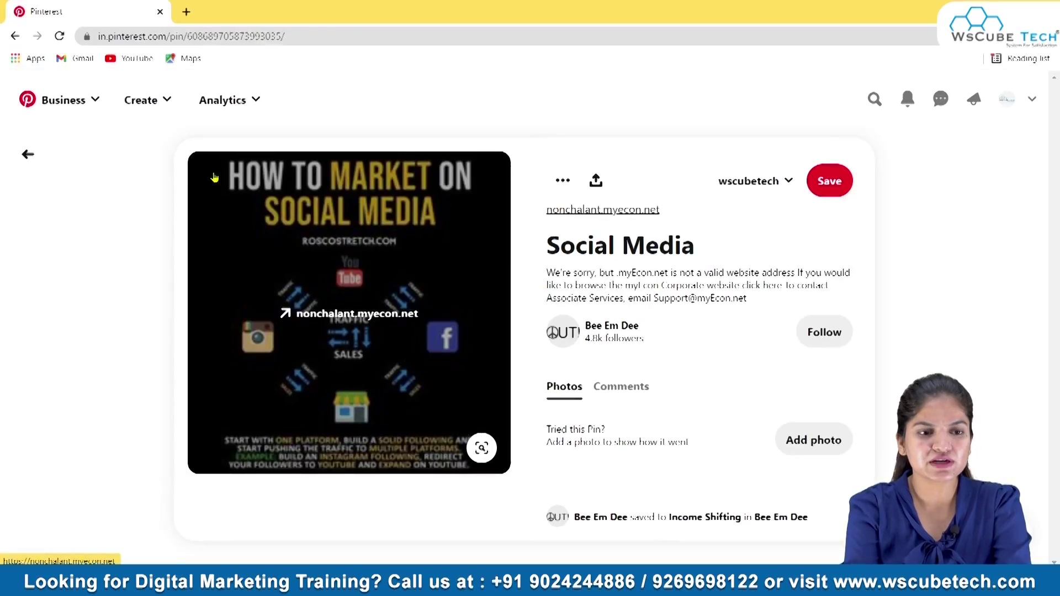
{"action": "left_click", "coordinate": [27, 154]}
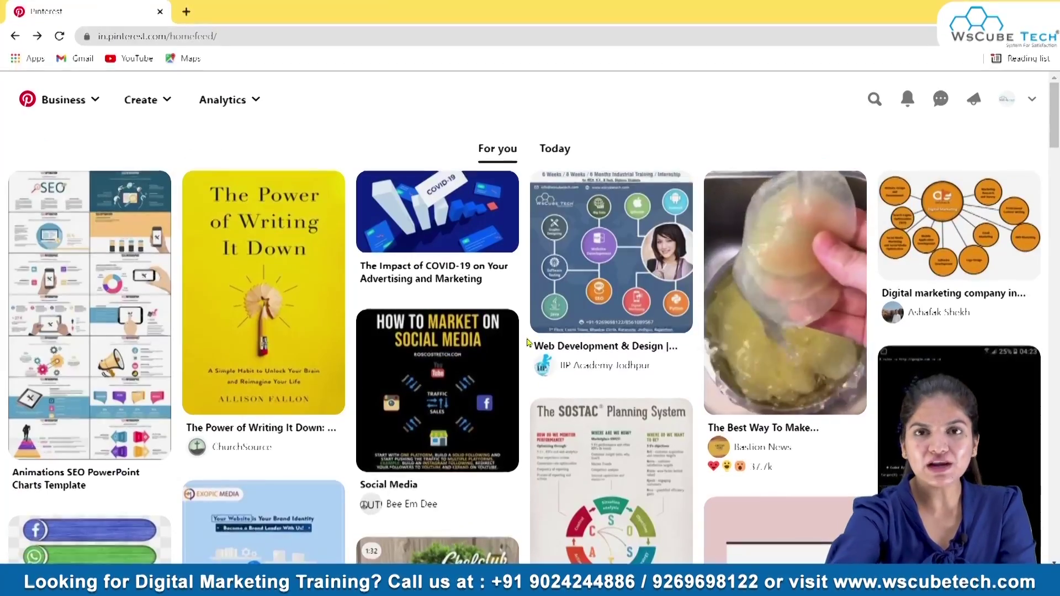
Step: Examine the options for creating pins and the available analytics options
{"action": "mouse_move", "coordinate": [806, 286]}
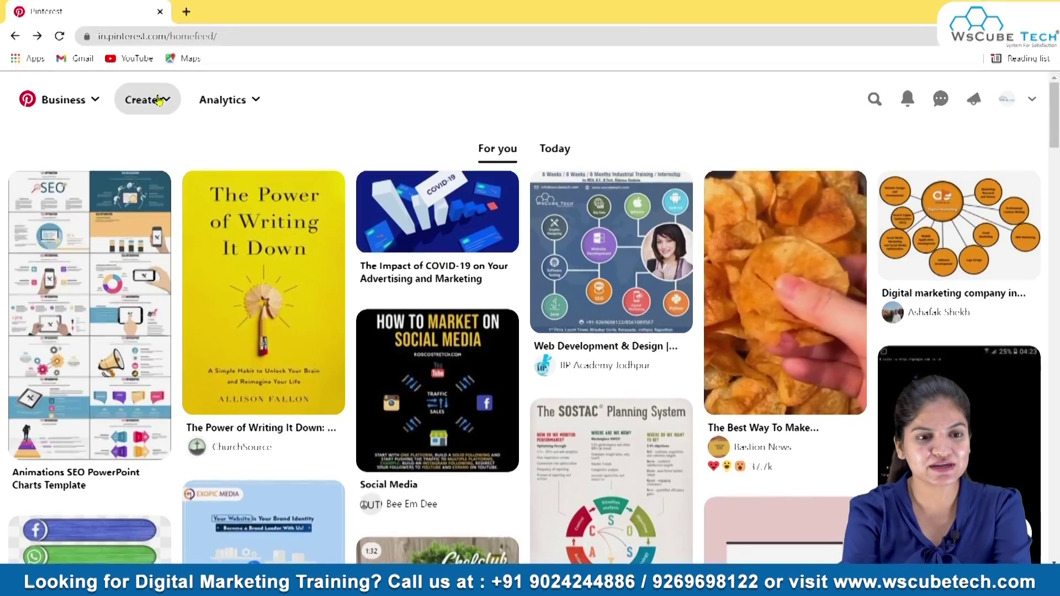
{"action": "left_click", "coordinate": [158, 100]}
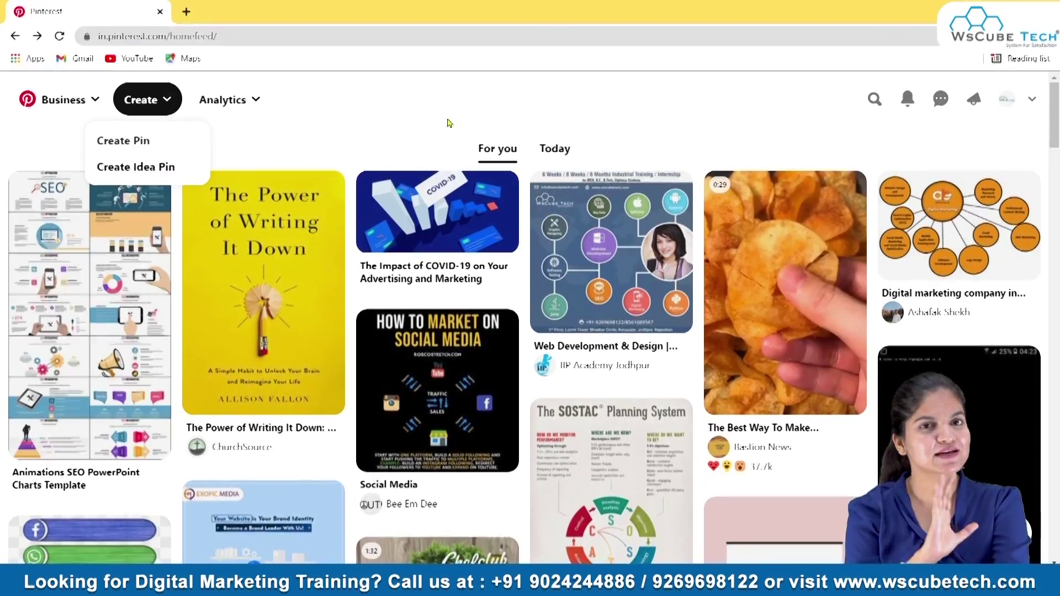
{"action": "left_click", "coordinate": [222, 98]}
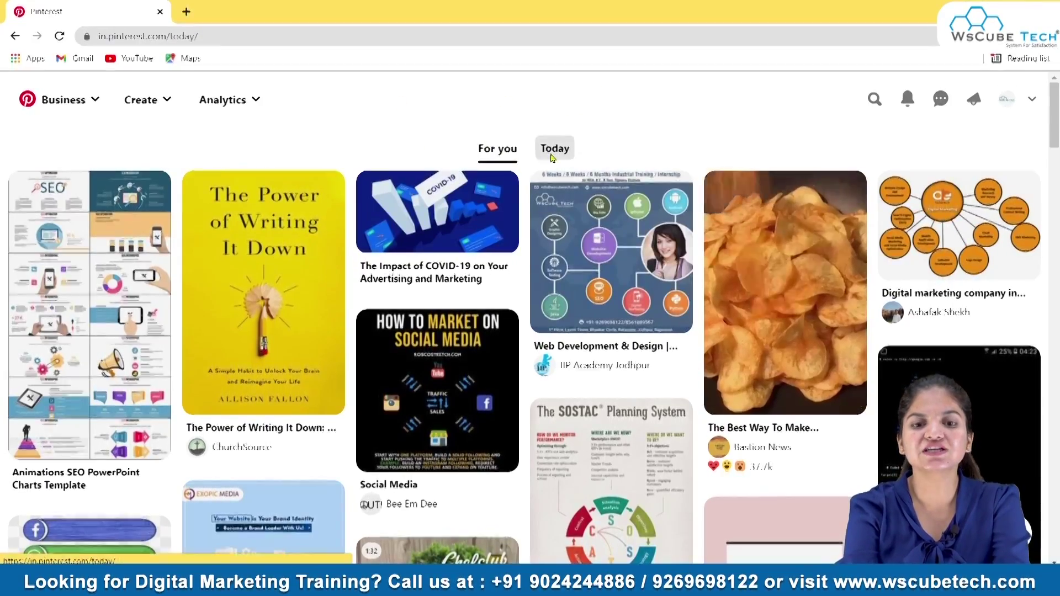
Step: Browse the Today page of daily inspiration, return to the For you feed and refresh its pins
{"action": "left_click", "coordinate": [551, 158]}
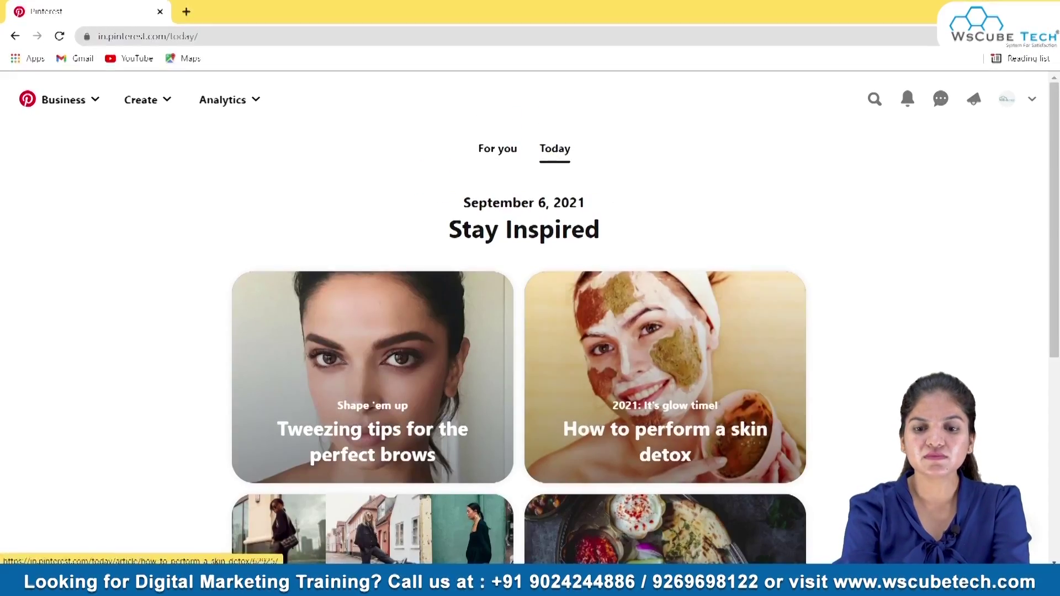
{"action": "scroll", "coordinate": [519, 332], "scroll_direction": "down", "scroll_amount": 2}
{"action": "scroll", "coordinate": [519, 331], "scroll_direction": "down", "scroll_amount": 5}
{"action": "scroll", "coordinate": [548, 167], "scroll_direction": "up", "scroll_amount": 7}
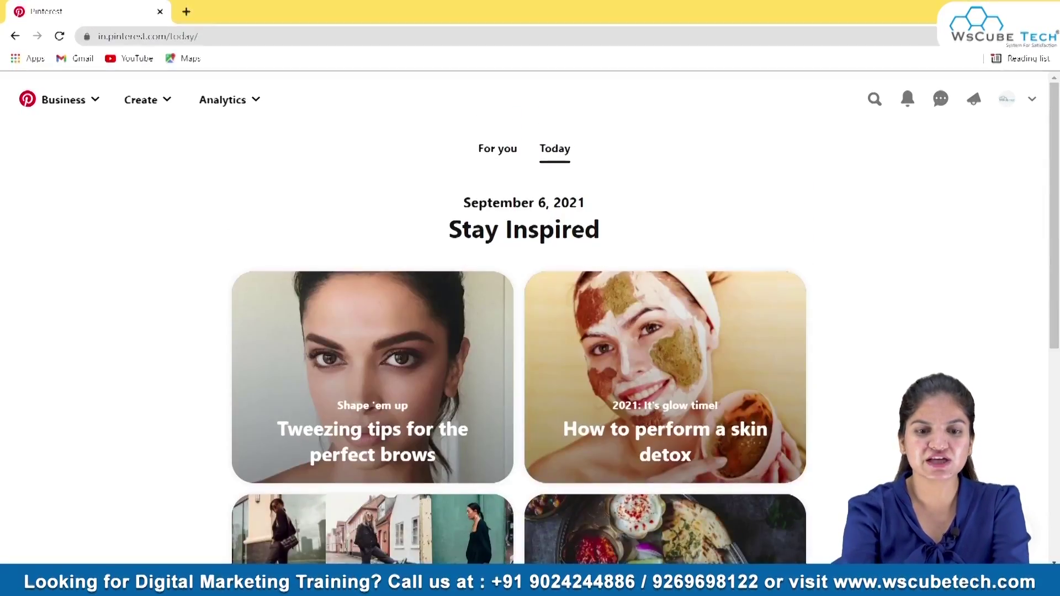
{"action": "left_click", "coordinate": [504, 149]}
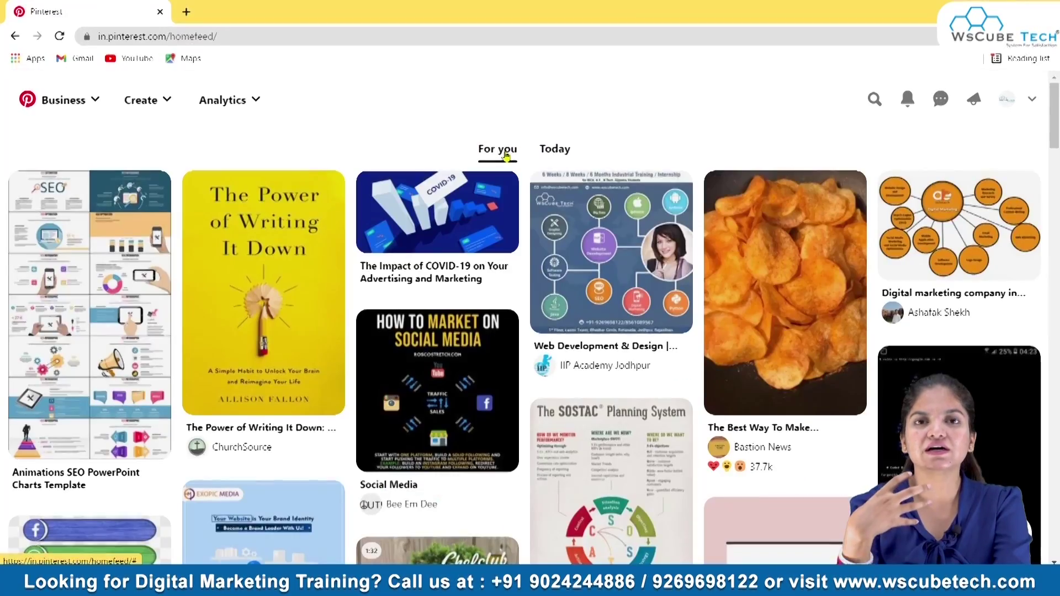
{"action": "left_click", "coordinate": [506, 155]}
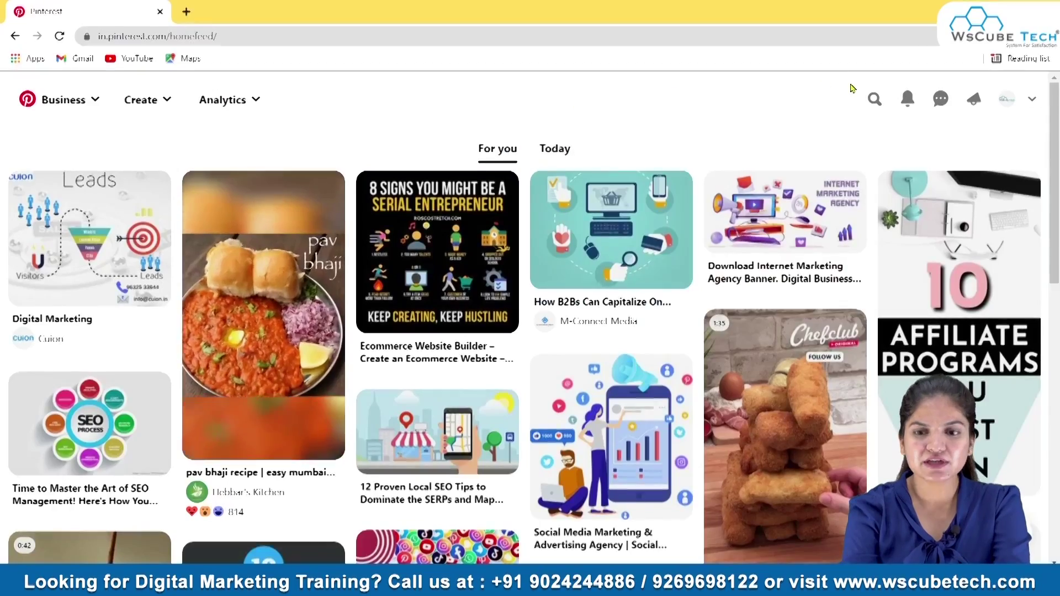
Step: Search Pinterest for "food recipes" and browse the resulting pins
{"action": "left_click", "coordinate": [875, 99]}
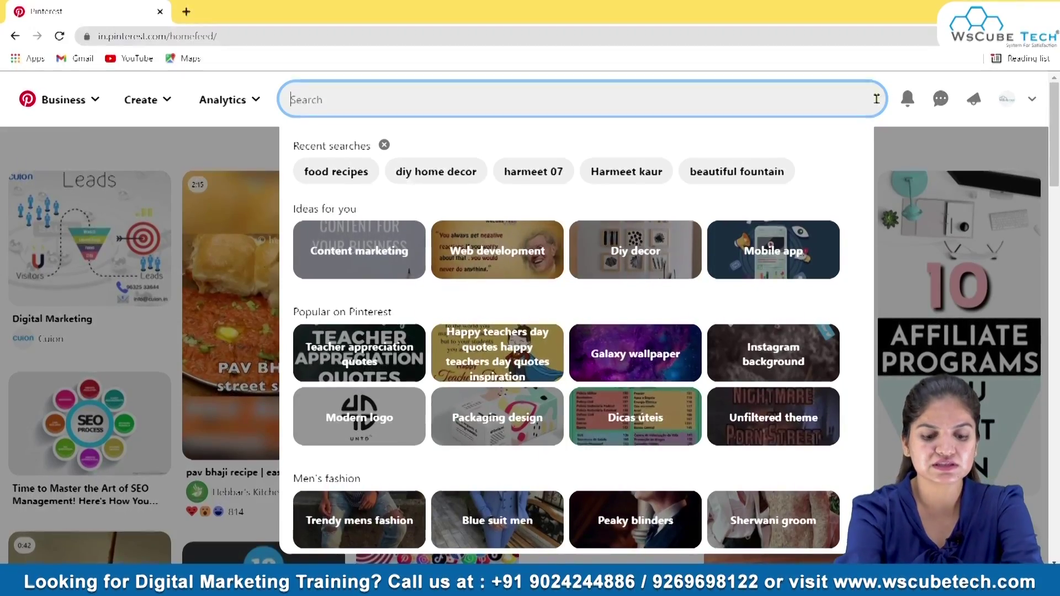
{"action": "type", "text": "food"}
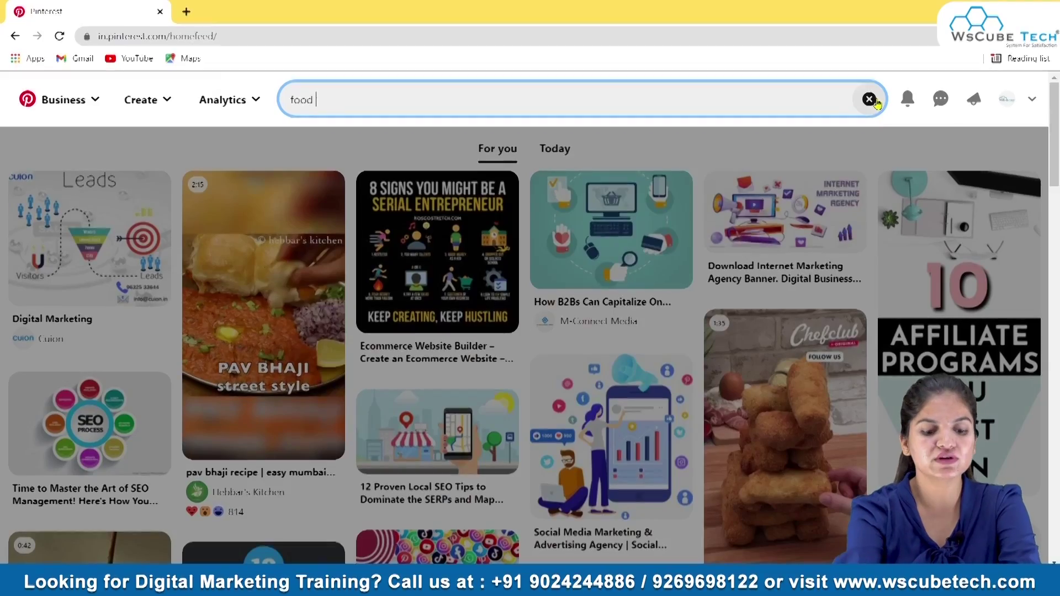
{"action": "type", "text": " recipes"}
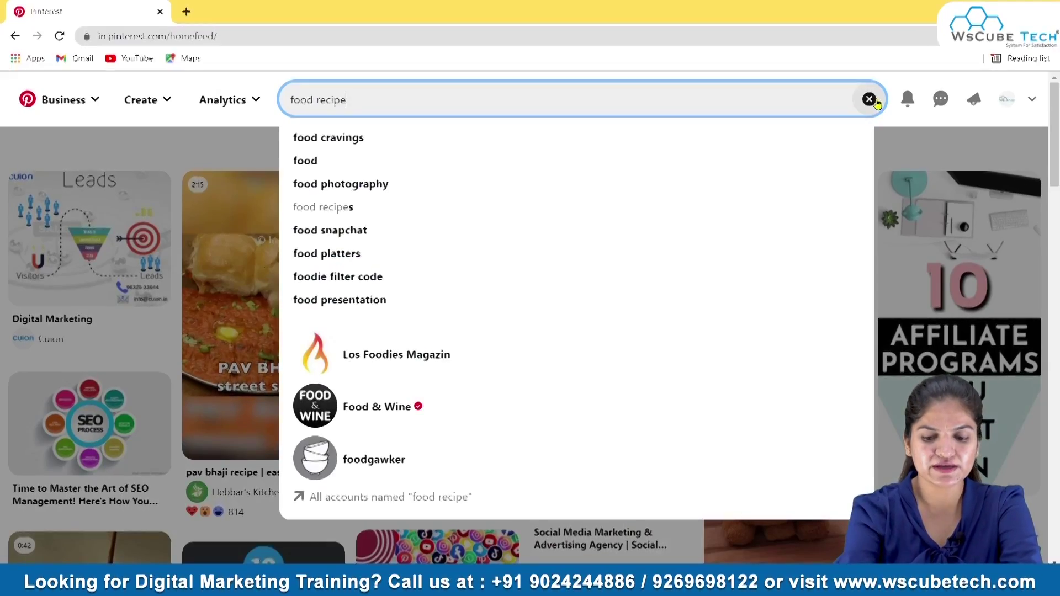
{"action": "key", "text": "Return"}
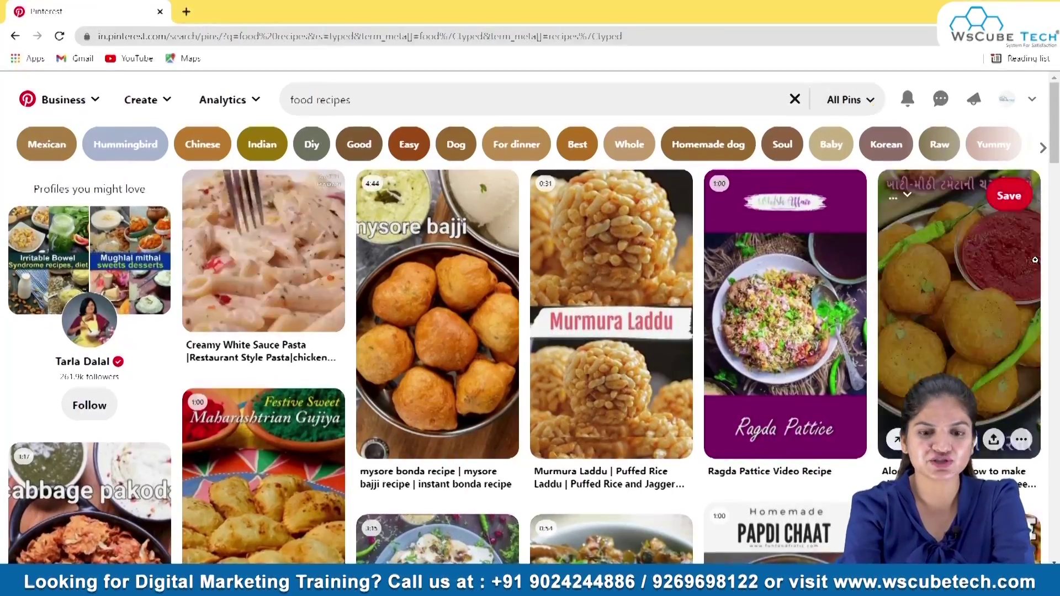
{"action": "scroll", "coordinate": [420, 353], "scroll_direction": "down", "scroll_amount": 5}
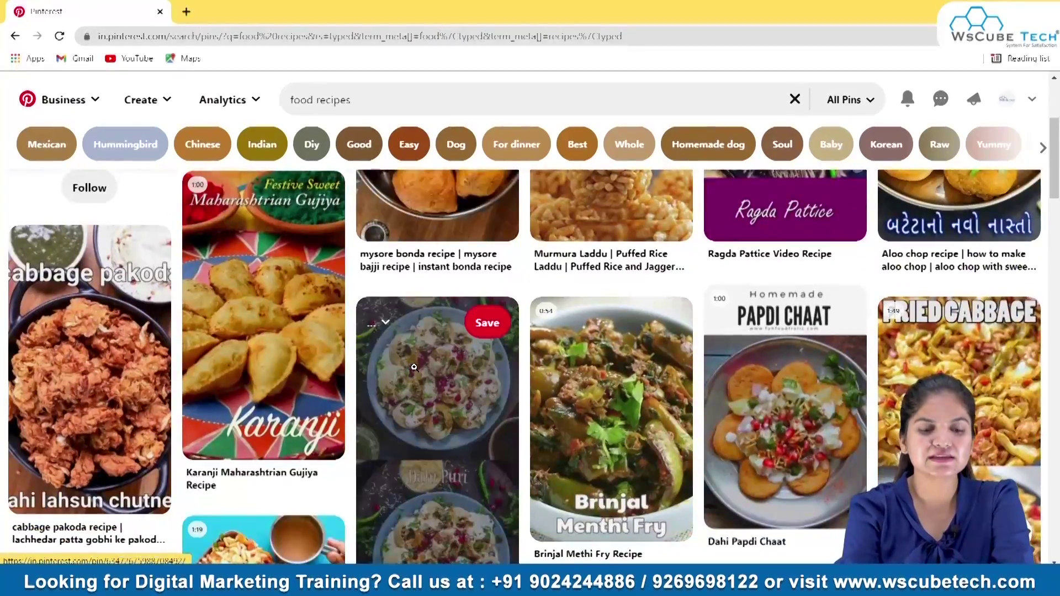
{"action": "scroll", "coordinate": [414, 369], "scroll_direction": "up", "scroll_amount": 5}
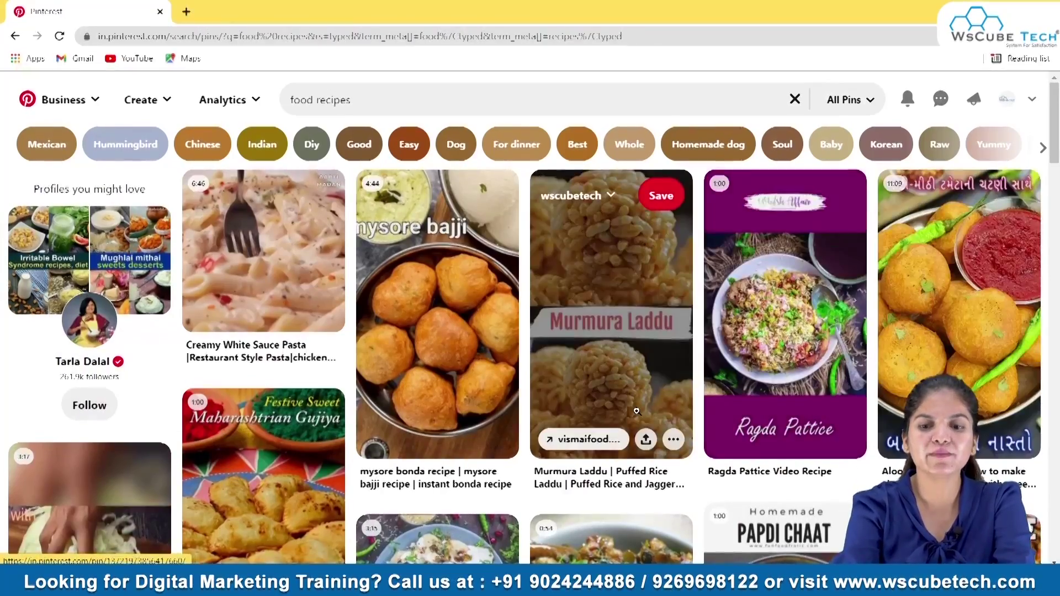
Step: Open the "Long Mashed Potato Fries" pin from the food recipes results and look over its details
{"action": "scroll", "coordinate": [637, 411], "scroll_direction": "down", "scroll_amount": 8}
{"action": "scroll", "coordinate": [636, 410], "scroll_direction": "down", "scroll_amount": 3}
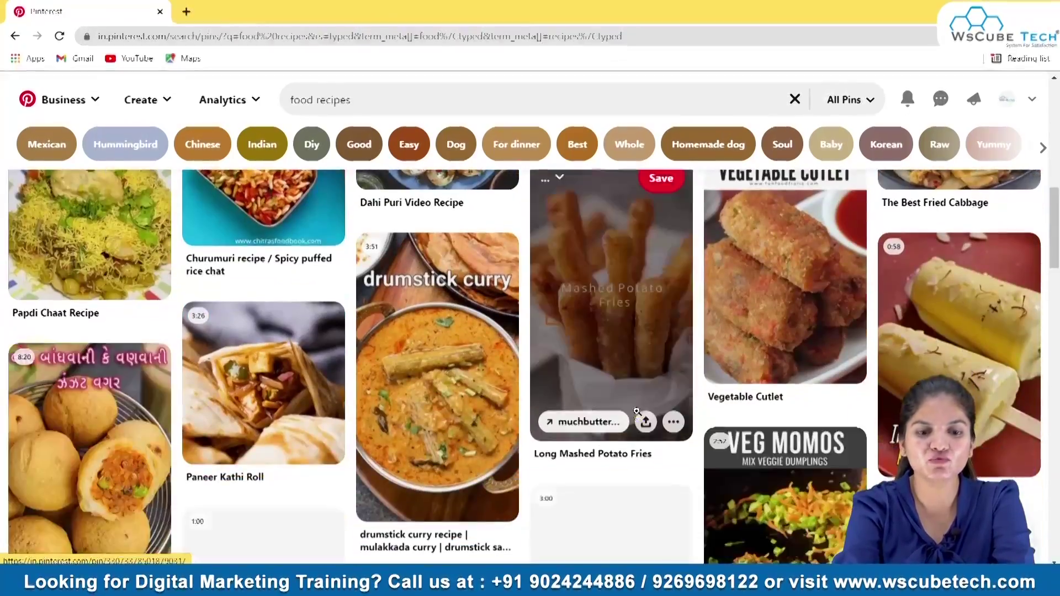
{"action": "left_click", "coordinate": [600, 323]}
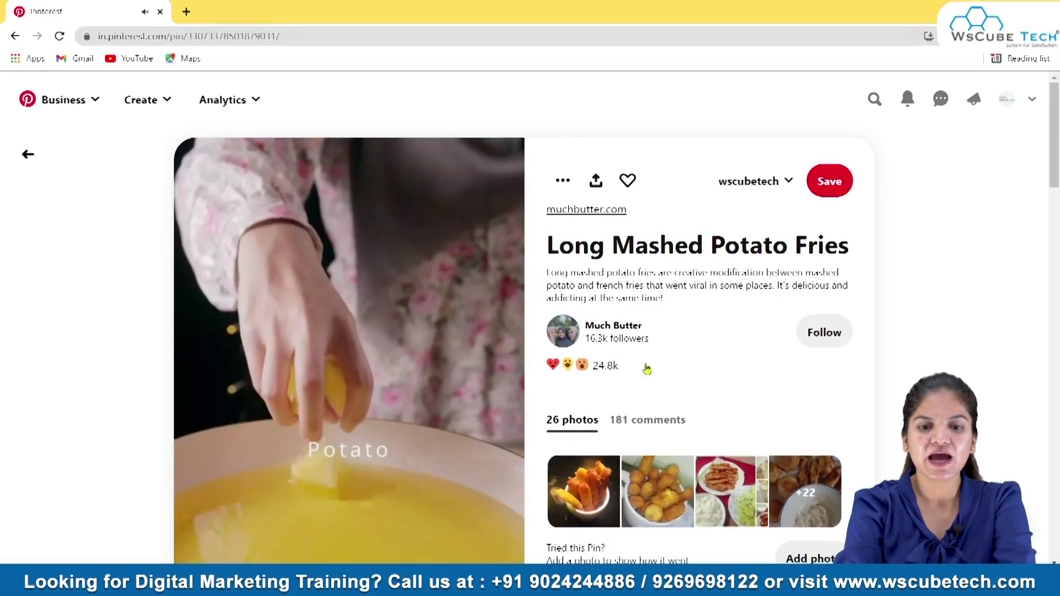
{"action": "scroll", "coordinate": [571, 270], "scroll_direction": "down", "scroll_amount": 1}
{"action": "scroll", "coordinate": [572, 271], "scroll_direction": "up", "scroll_amount": 1}
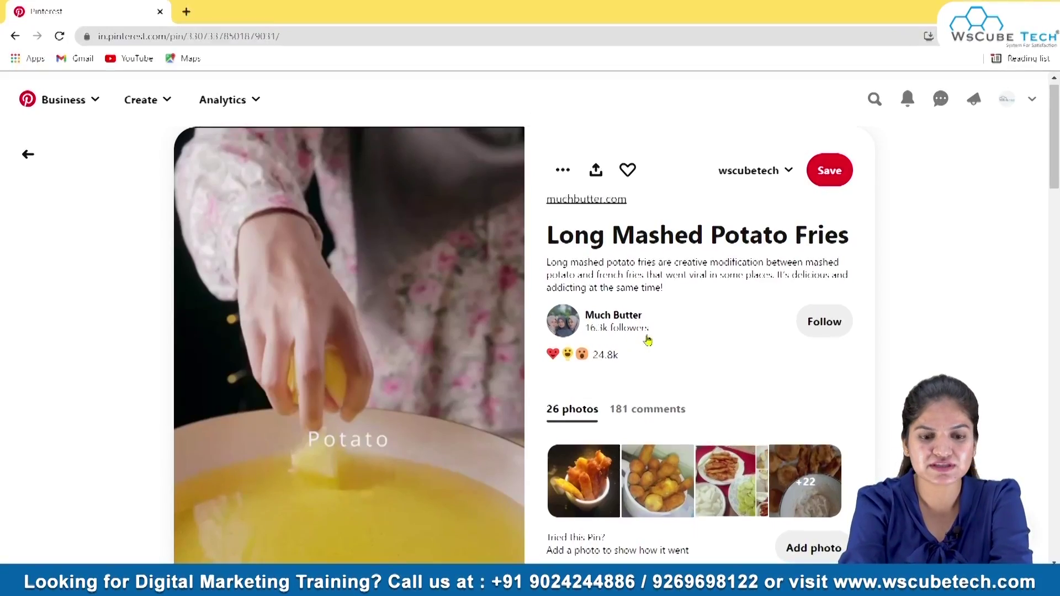
{"action": "scroll", "coordinate": [419, 366], "scroll_direction": "down", "scroll_amount": 3}
{"action": "scroll", "coordinate": [419, 364], "scroll_direction": "down", "scroll_amount": 3}
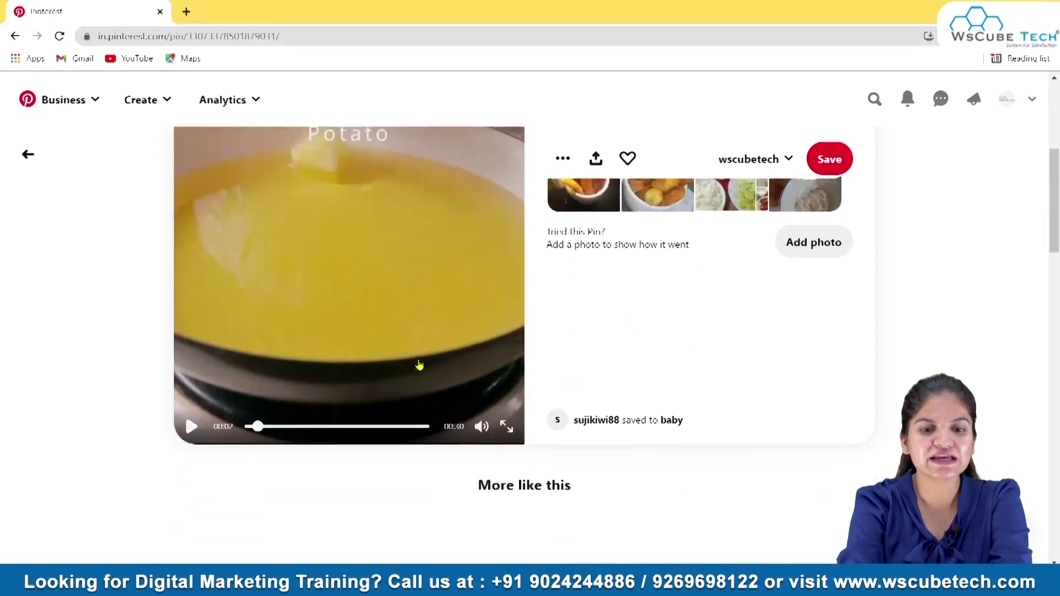
{"action": "scroll", "coordinate": [419, 365], "scroll_direction": "up", "scroll_amount": 2}
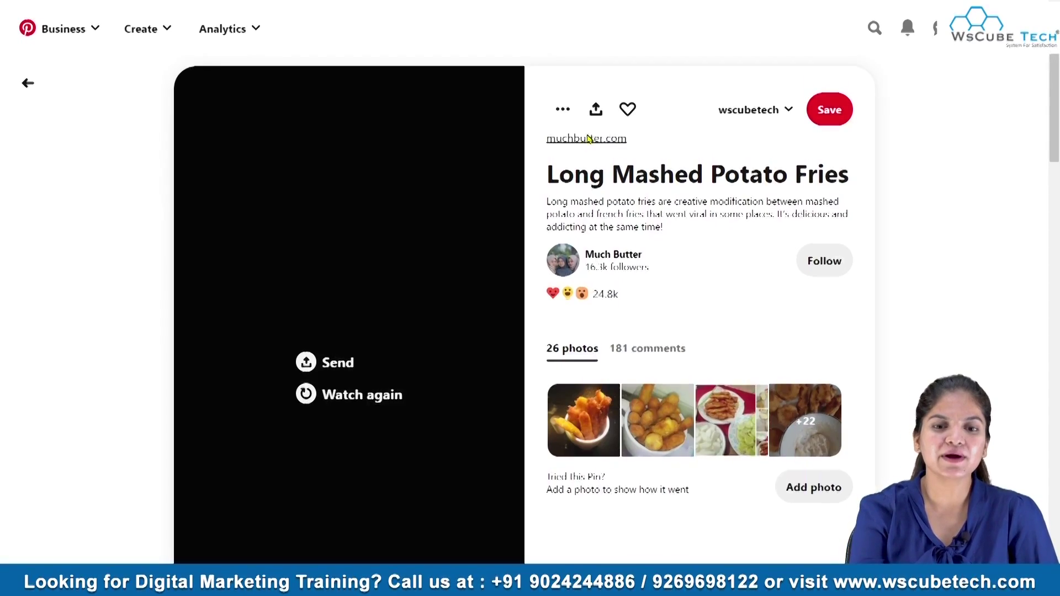
Step: Visit the muchbutter.com recipe page linked from the pin, return to the Pinterest pin and dismiss the low-battery notice
{"action": "left_click", "coordinate": [588, 139]}
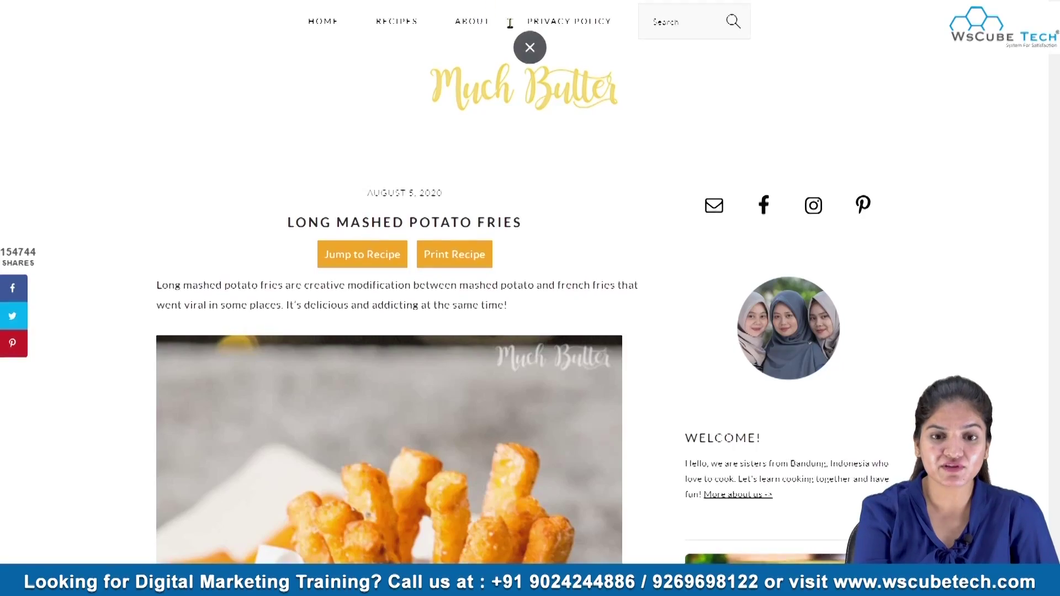
{"action": "left_click", "coordinate": [530, 47]}
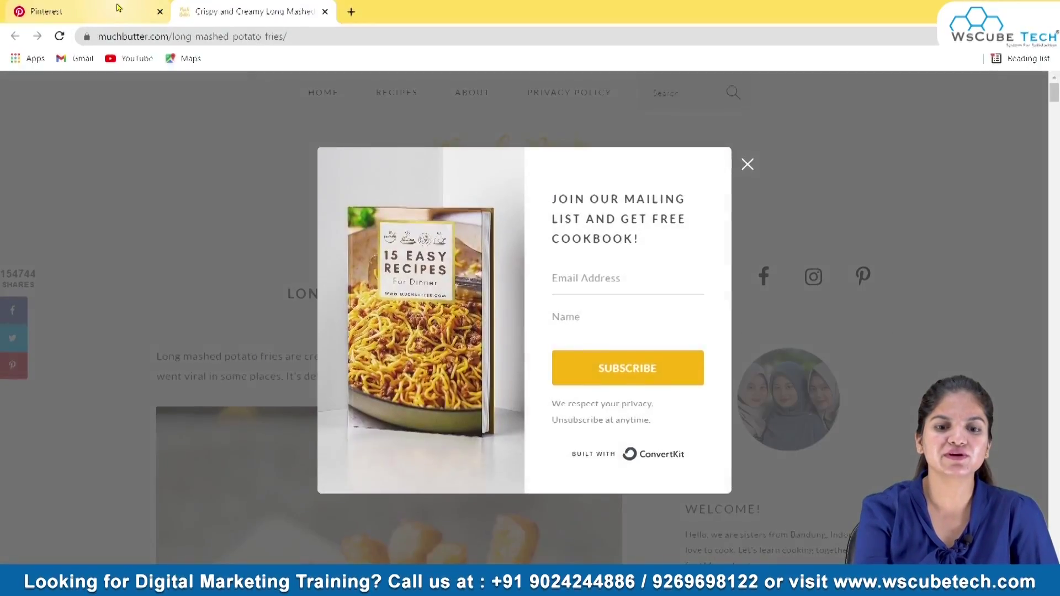
{"action": "left_click", "coordinate": [118, 7]}
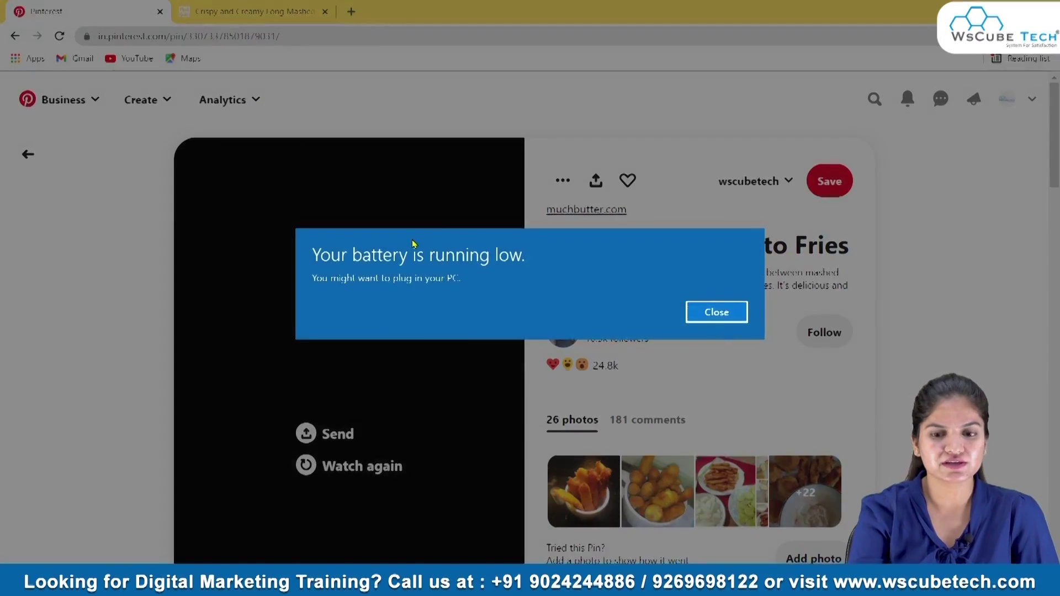
{"action": "left_click", "coordinate": [718, 311]}
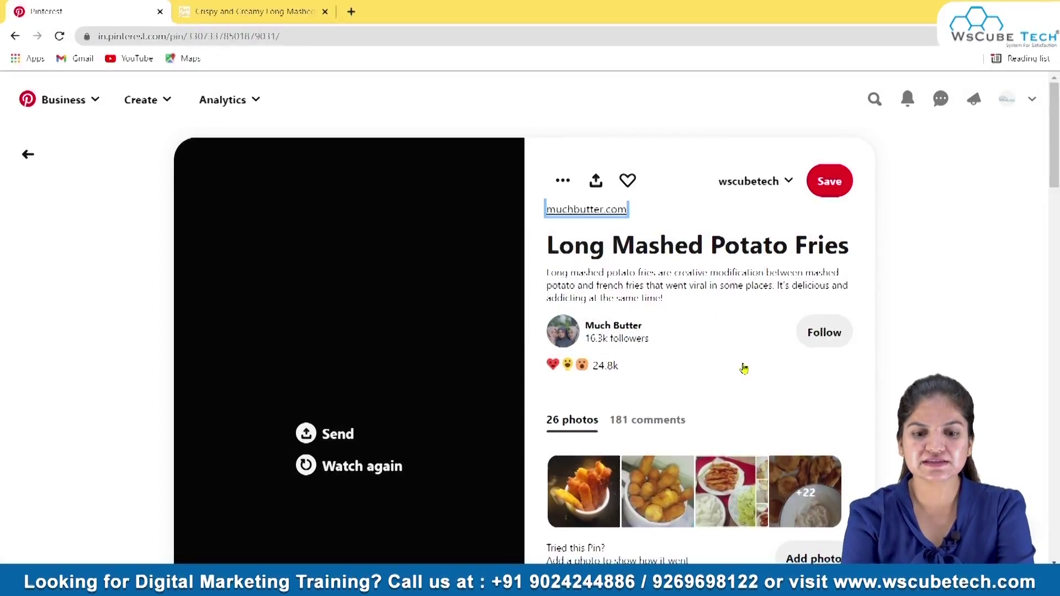
Step: Browse the photos shared by people who tried the pin and view the form for adding a photo without uploading one
{"action": "scroll", "coordinate": [743, 367], "scroll_direction": "down", "scroll_amount": 2}
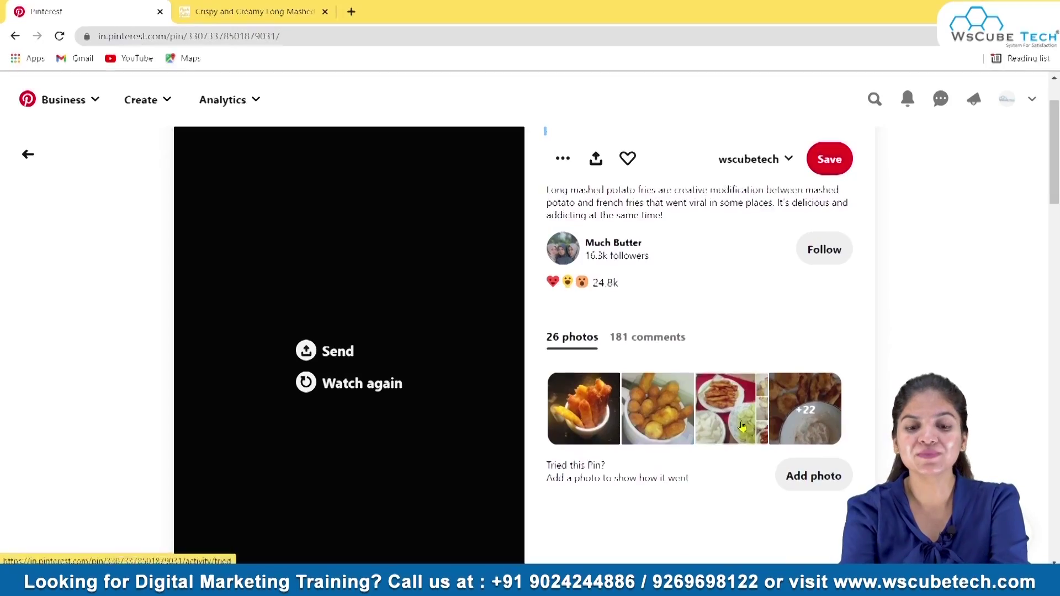
{"action": "scroll", "coordinate": [710, 359], "scroll_direction": "up", "scroll_amount": 2}
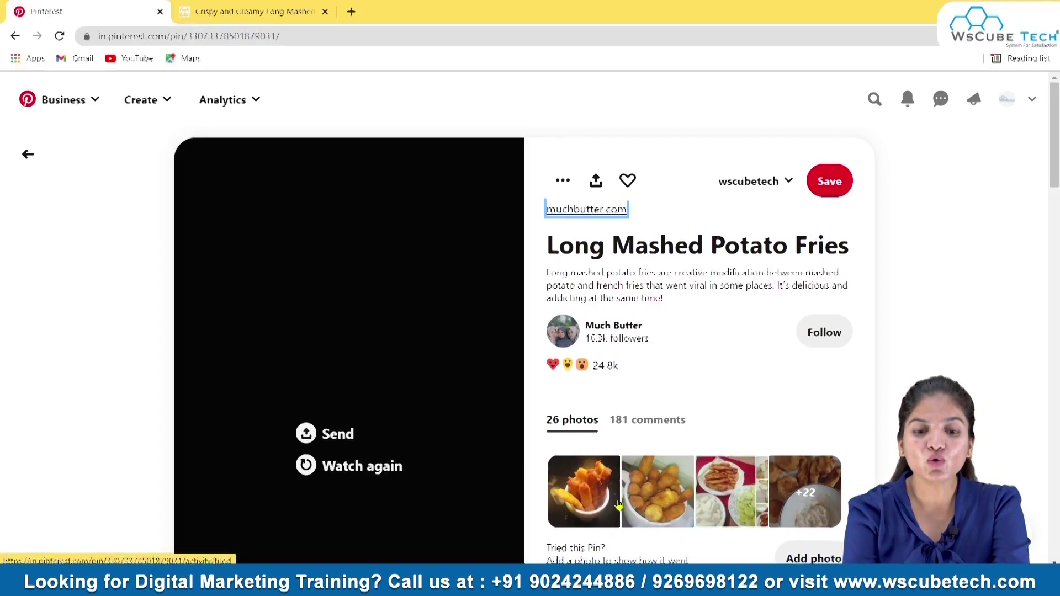
{"action": "scroll", "coordinate": [661, 411], "scroll_direction": "down", "scroll_amount": 3}
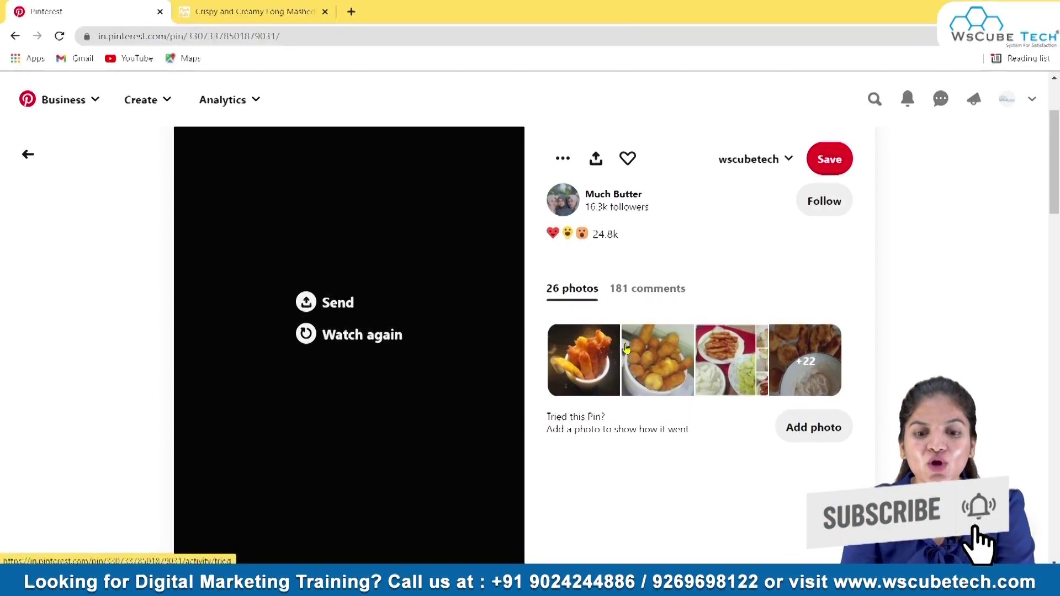
{"action": "left_click", "coordinate": [807, 364]}
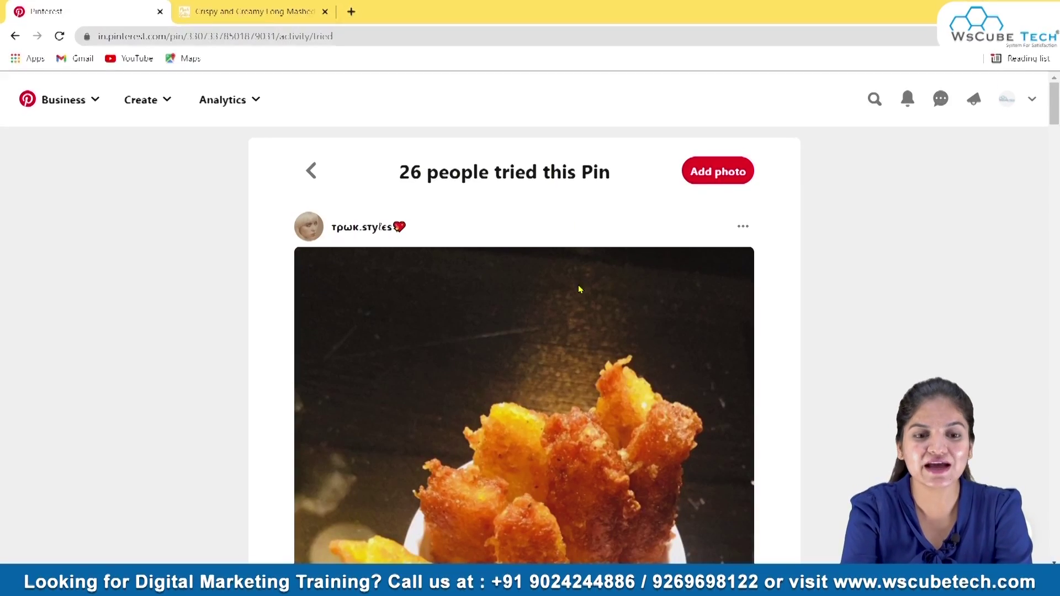
{"action": "scroll", "coordinate": [581, 344], "scroll_direction": "down", "scroll_amount": 10}
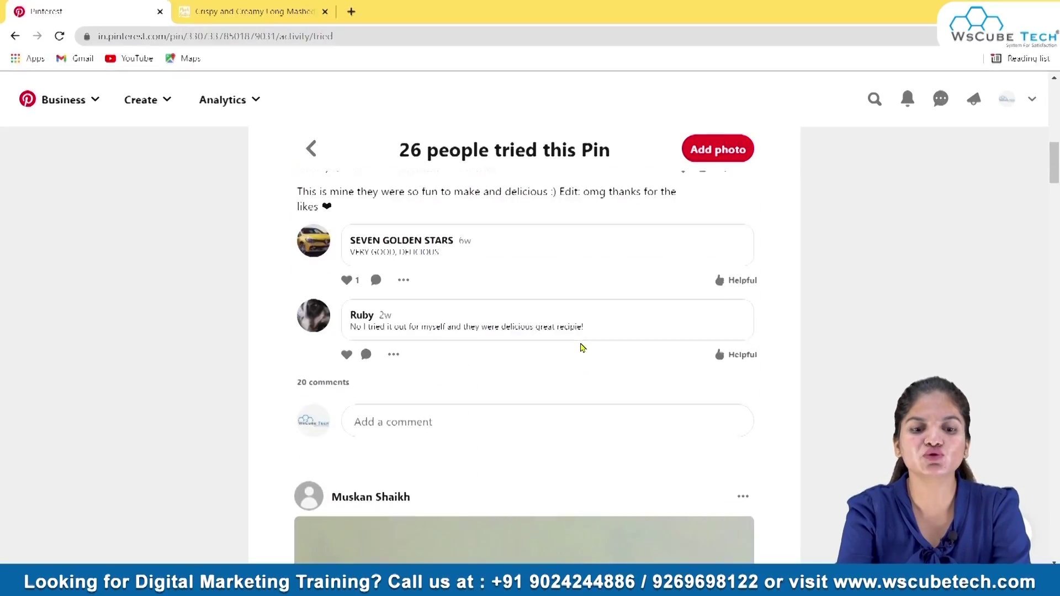
{"action": "scroll", "coordinate": [581, 347], "scroll_direction": "down", "scroll_amount": 10}
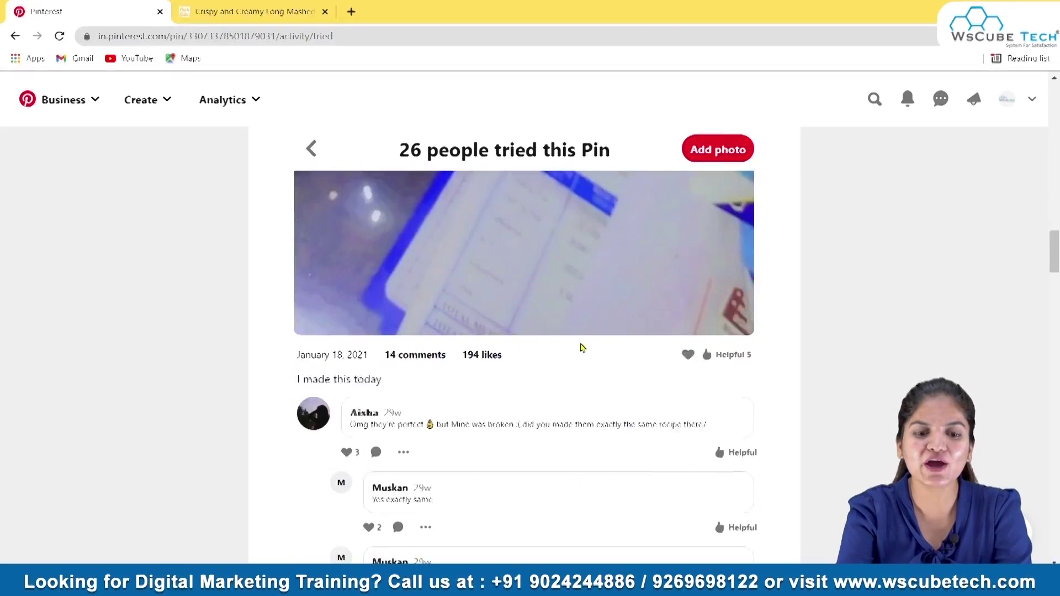
{"action": "scroll", "coordinate": [581, 347], "scroll_direction": "down", "scroll_amount": 15}
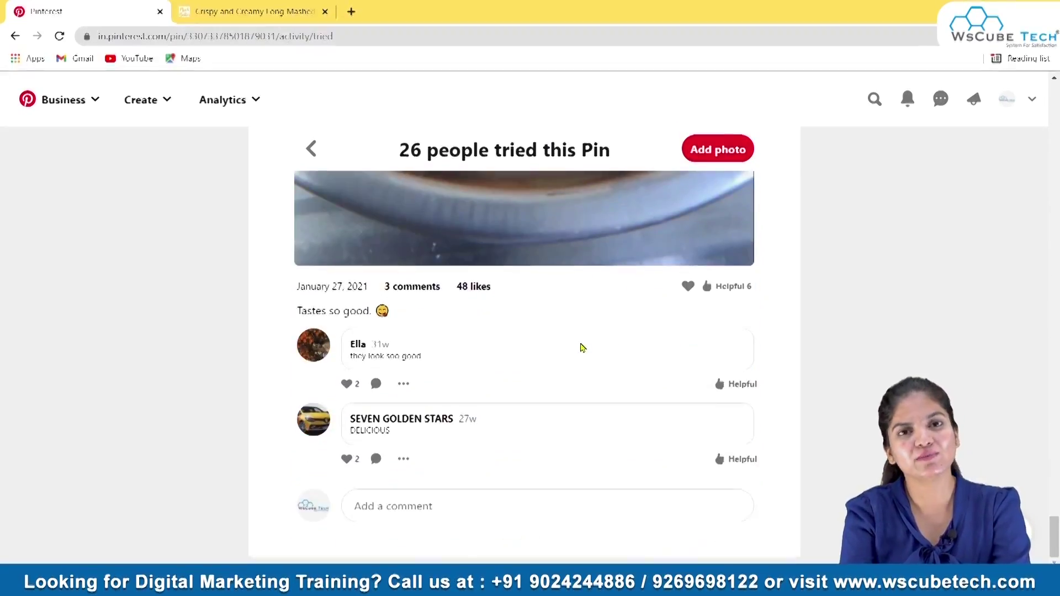
{"action": "left_click", "coordinate": [311, 149]}
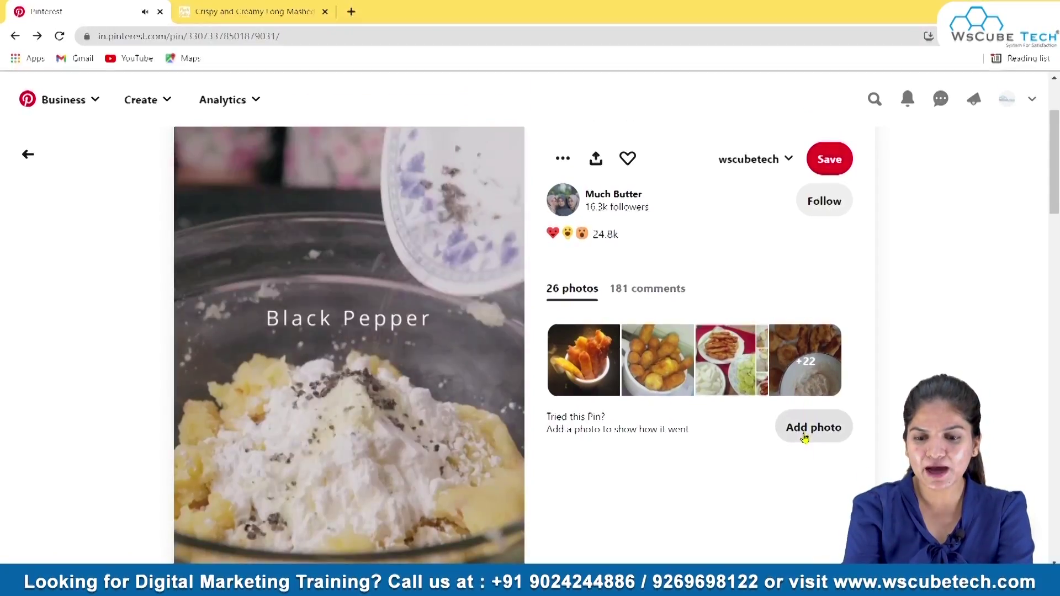
{"action": "left_click", "coordinate": [805, 437]}
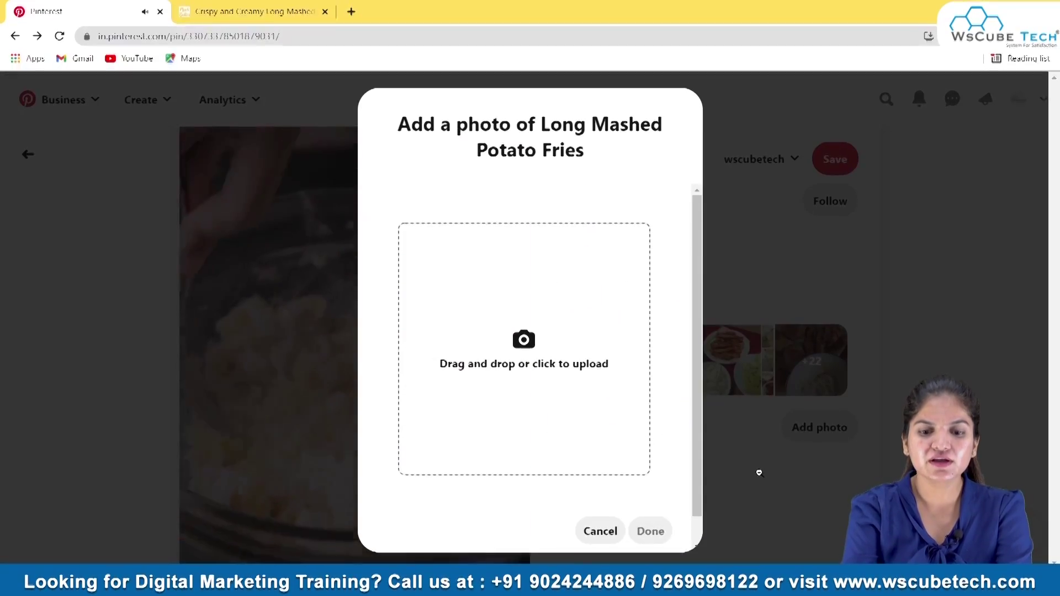
{"action": "left_click", "coordinate": [607, 527]}
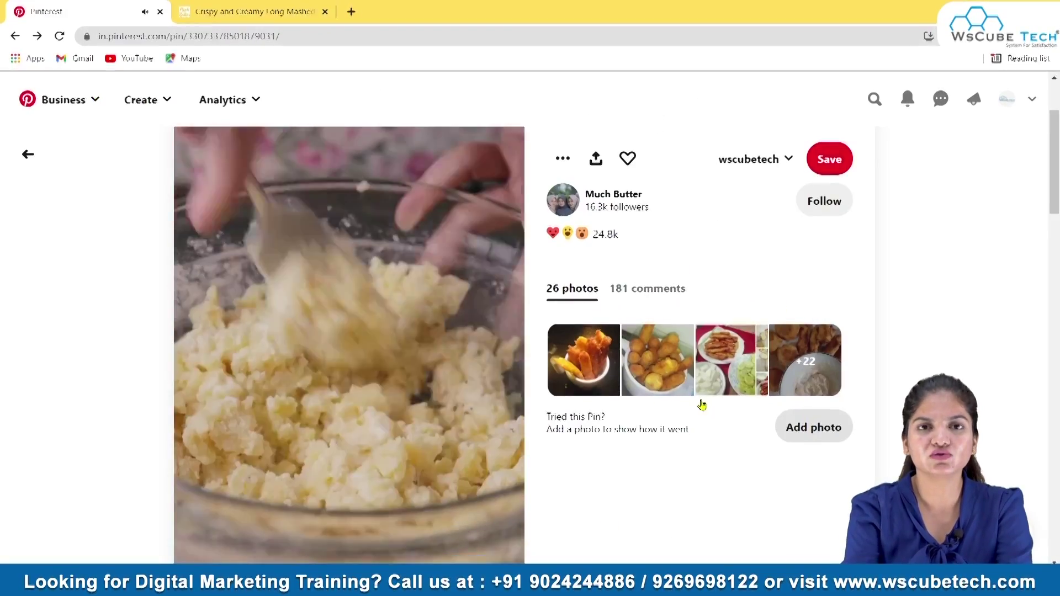
Step: Look through the pin's comments, switch back to its photos and return to the food recipes results
{"action": "left_click", "coordinate": [628, 290]}
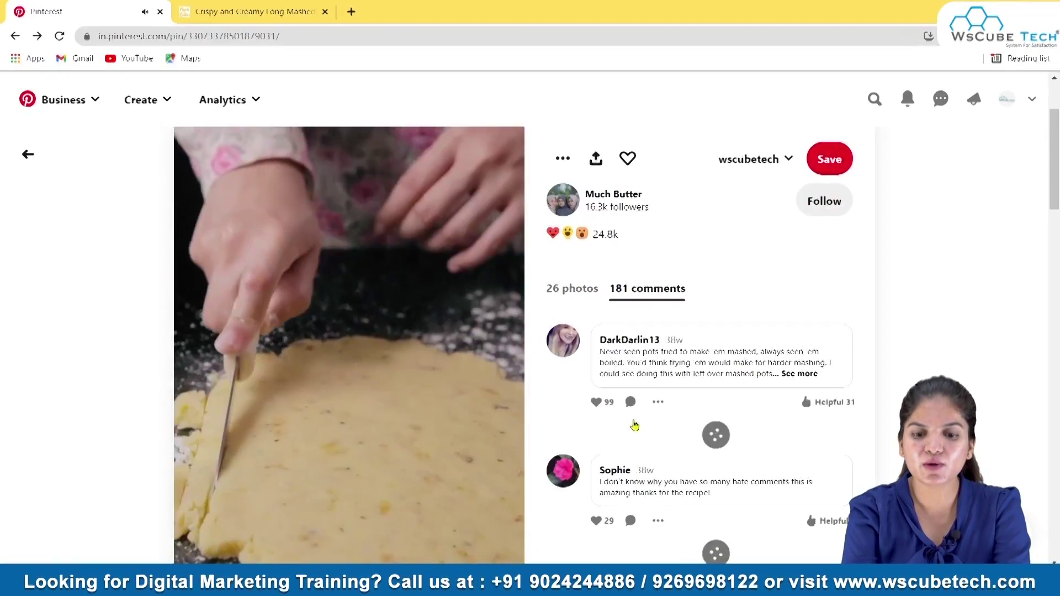
{"action": "scroll", "coordinate": [635, 424], "scroll_direction": "down", "scroll_amount": 5}
{"action": "scroll", "coordinate": [632, 424], "scroll_direction": "up", "scroll_amount": 8}
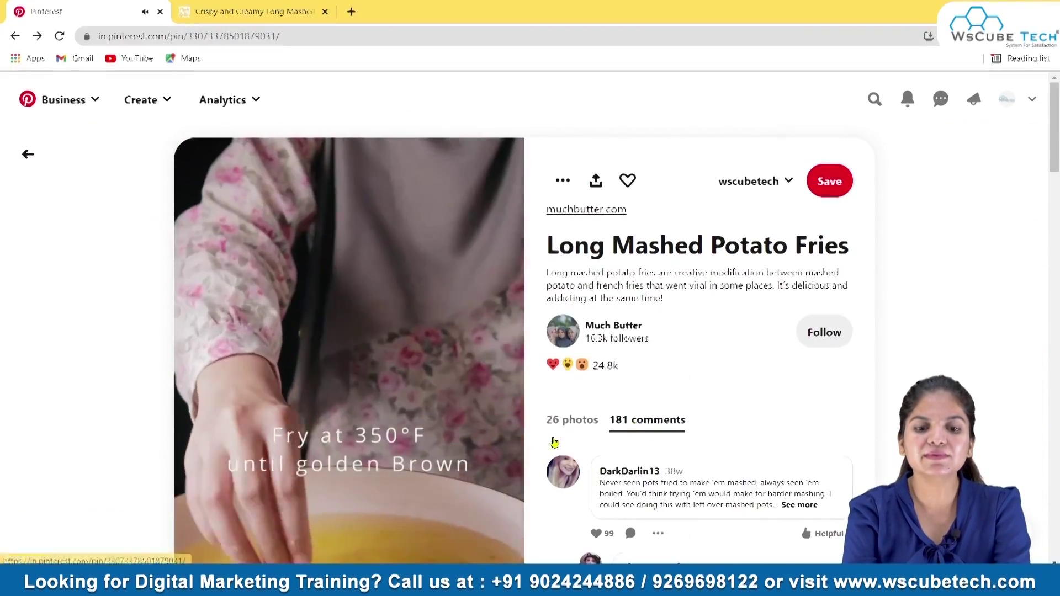
{"action": "left_click", "coordinate": [570, 420]}
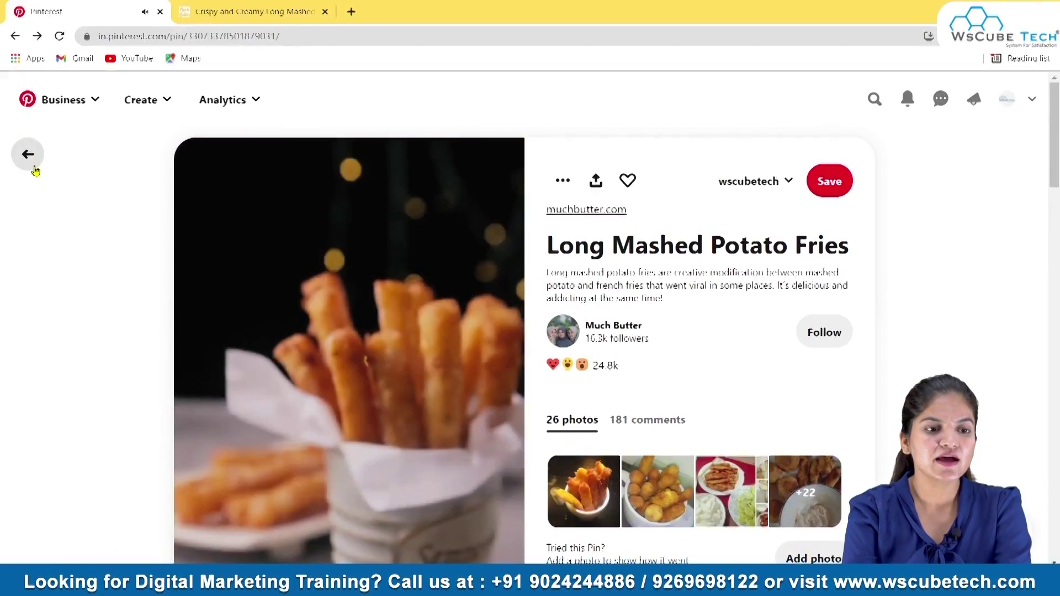
{"action": "left_click", "coordinate": [27, 153]}
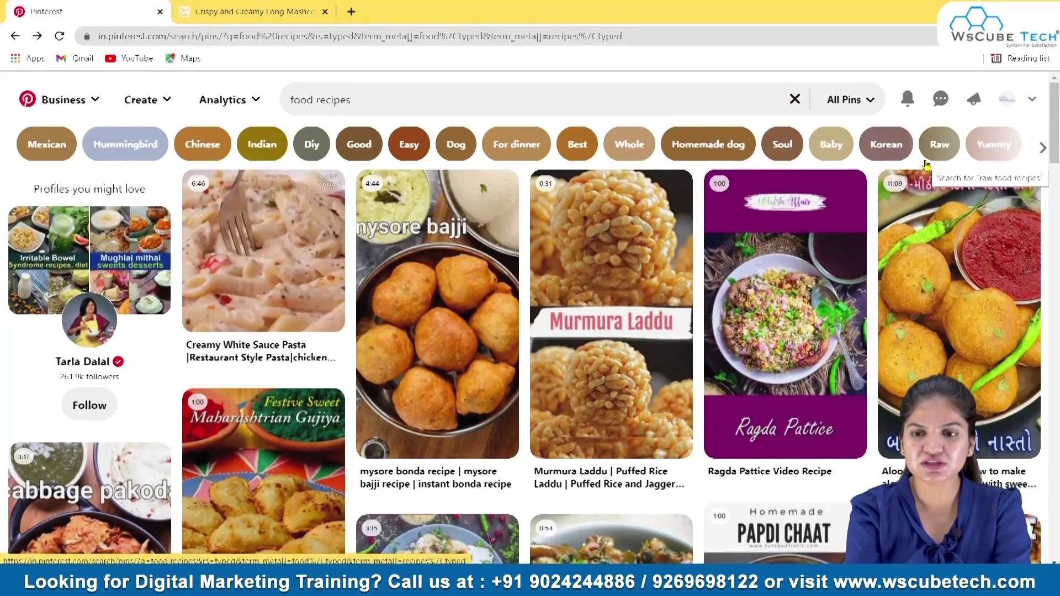
Step: Return to the home feed and check the Pins notifications and the messages
{"action": "left_click", "coordinate": [861, 104]}
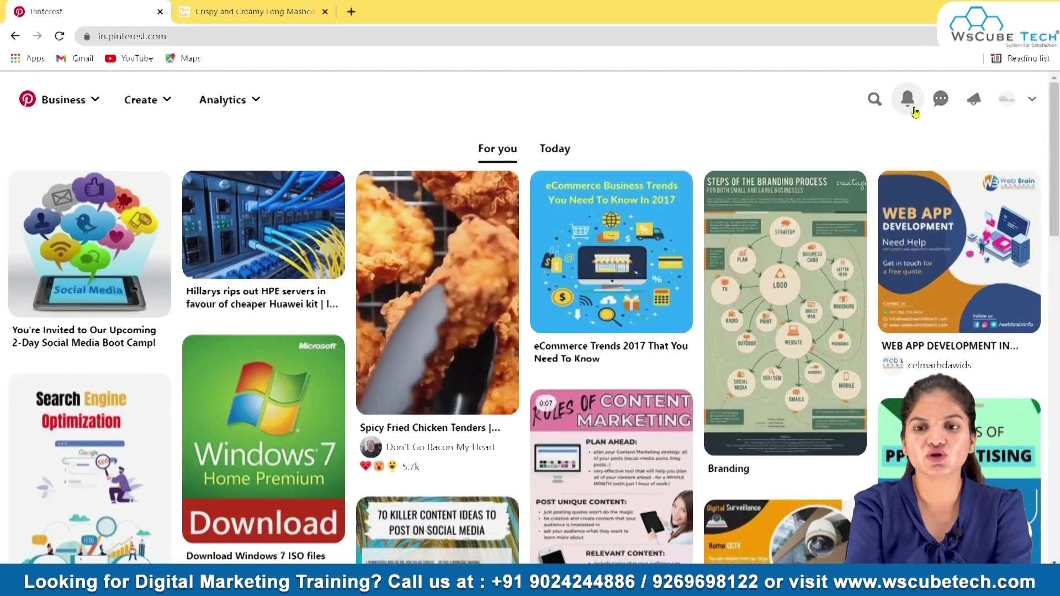
{"action": "left_click", "coordinate": [901, 97]}
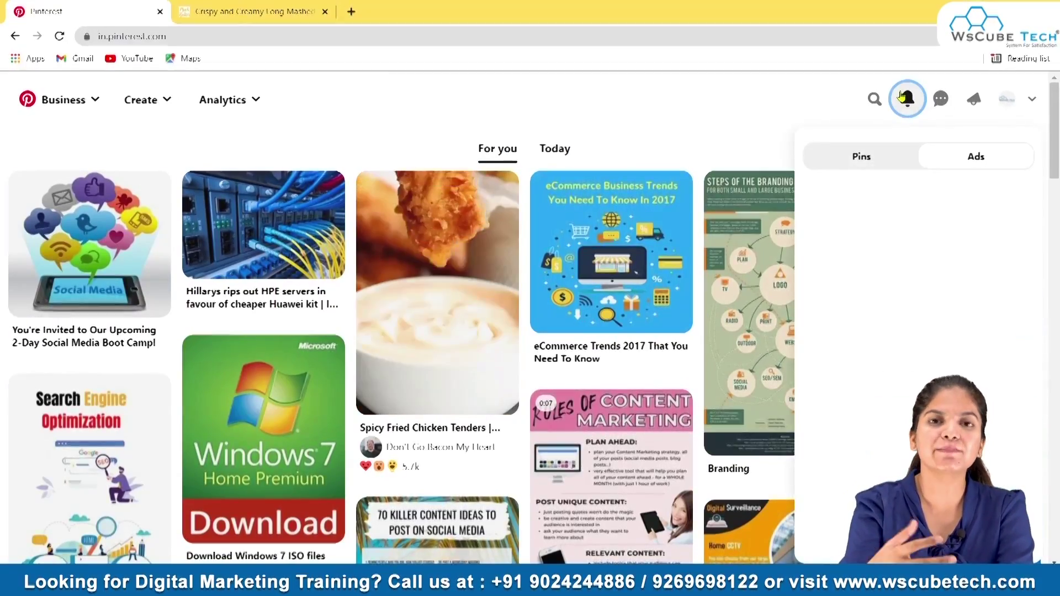
{"action": "left_click", "coordinate": [906, 155]}
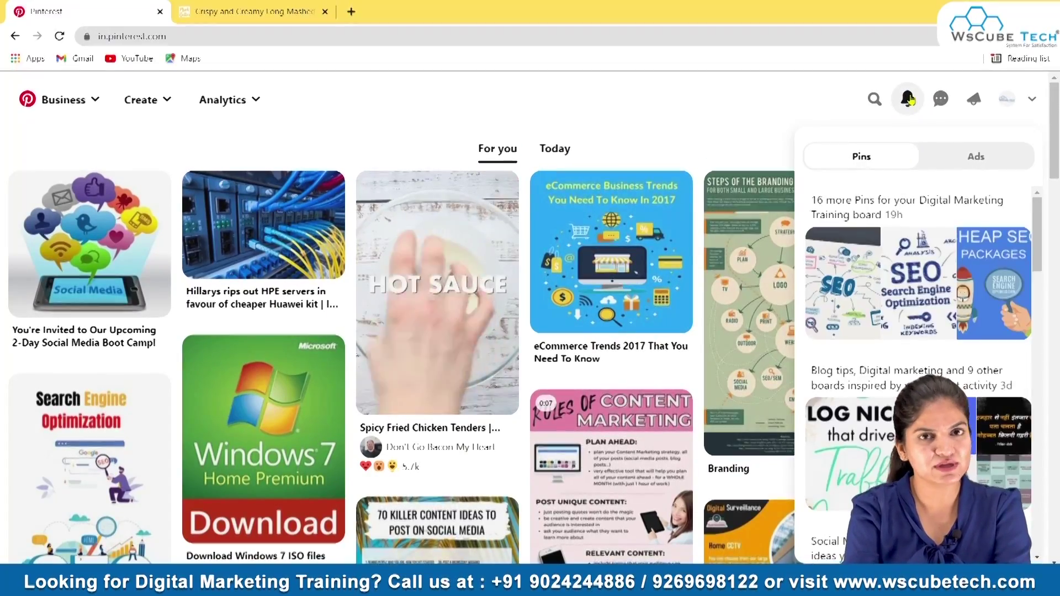
{"action": "left_click", "coordinate": [908, 99]}
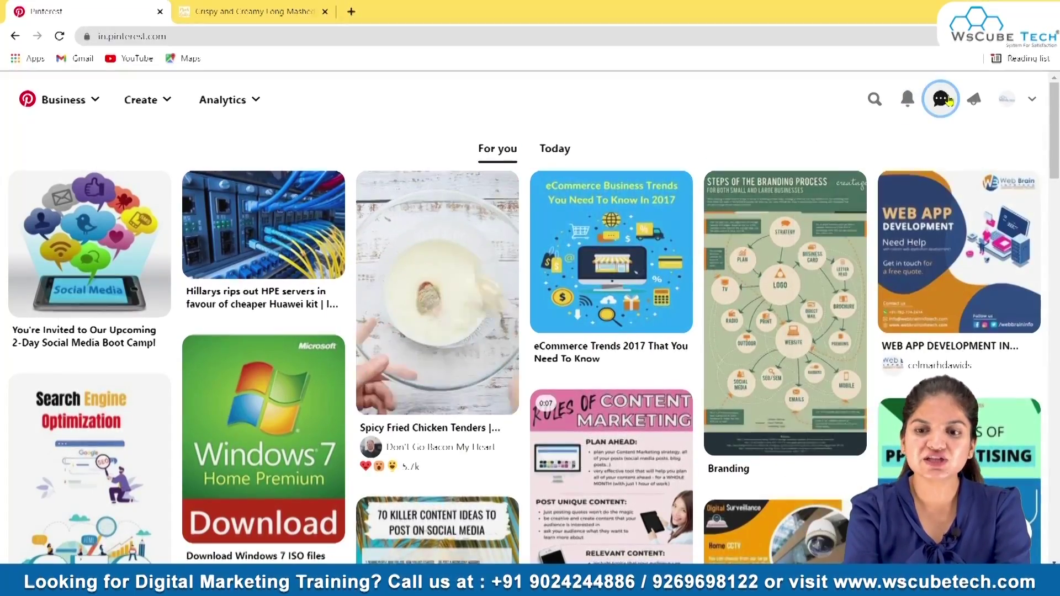
{"action": "left_click", "coordinate": [947, 100]}
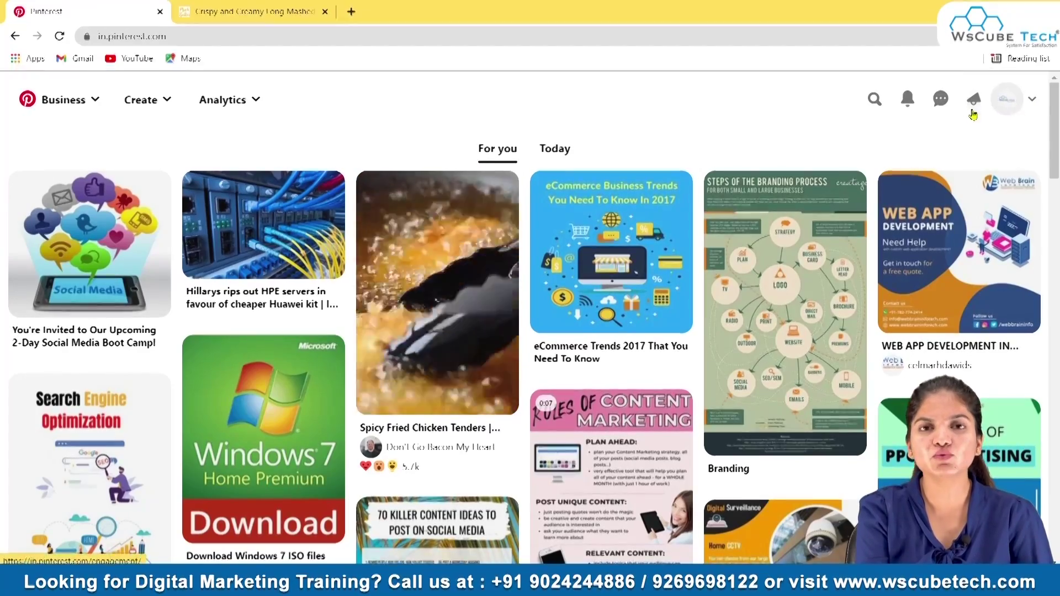
Step: Open the wscubetech business profile and review its username, description, follower and following counts, monthly views and created pins
{"action": "left_click", "coordinate": [1007, 99]}
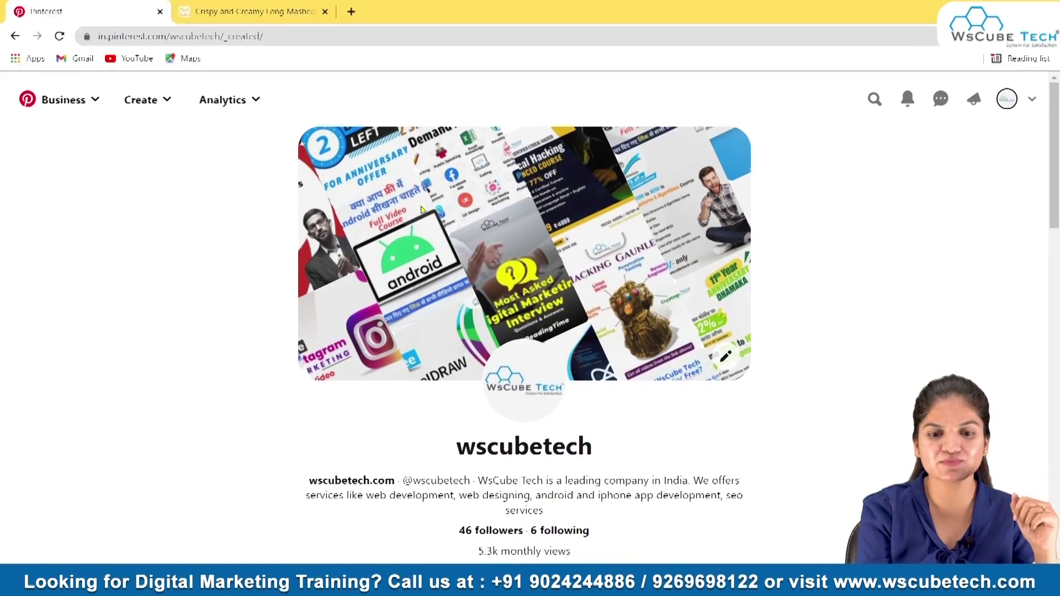
{"action": "scroll", "coordinate": [616, 433], "scroll_direction": "down", "scroll_amount": 1}
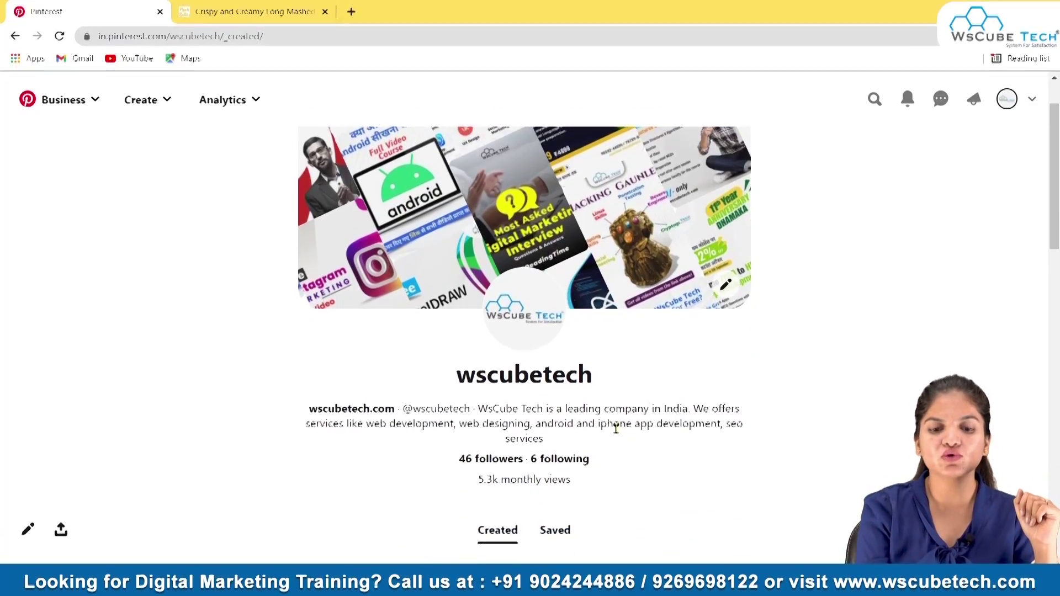
{"action": "scroll", "coordinate": [617, 433], "scroll_direction": "down", "scroll_amount": 1}
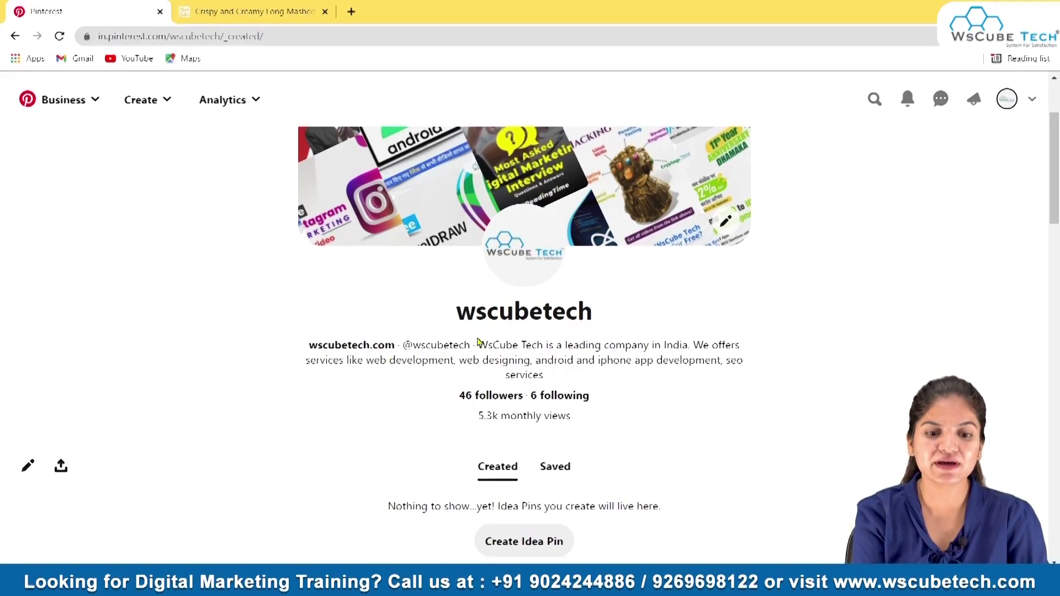
{"action": "left_click_drag", "start_coordinate": [473, 346], "coordinate": [406, 346]}
{"action": "left_click_drag", "start_coordinate": [523, 396], "coordinate": [489, 346]}
{"action": "left_click", "coordinate": [683, 426]}
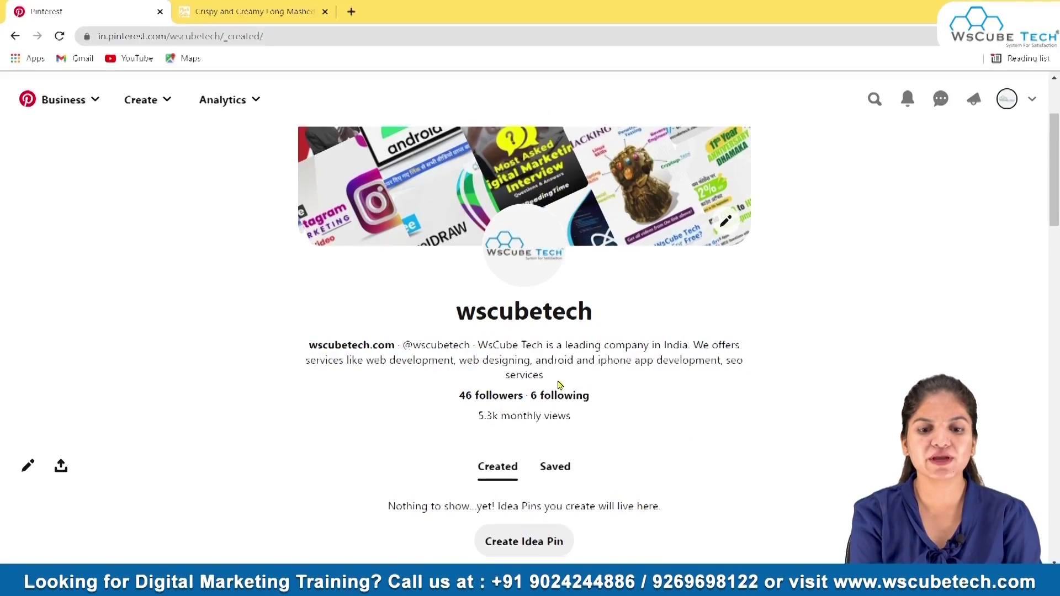
{"action": "left_click_drag", "start_coordinate": [540, 374], "coordinate": [482, 347]}
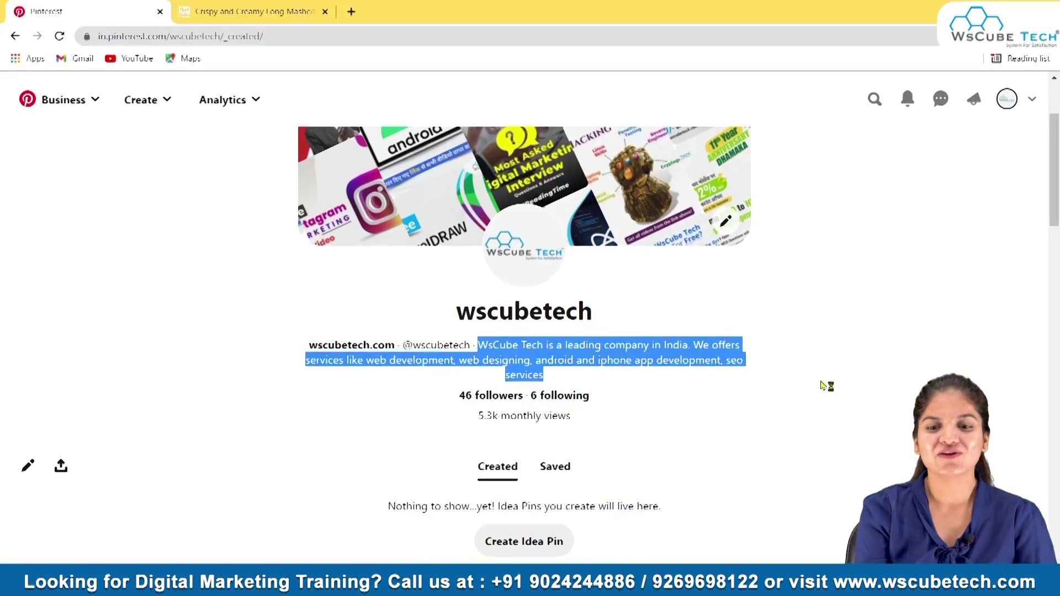
{"action": "left_click", "coordinate": [825, 385]}
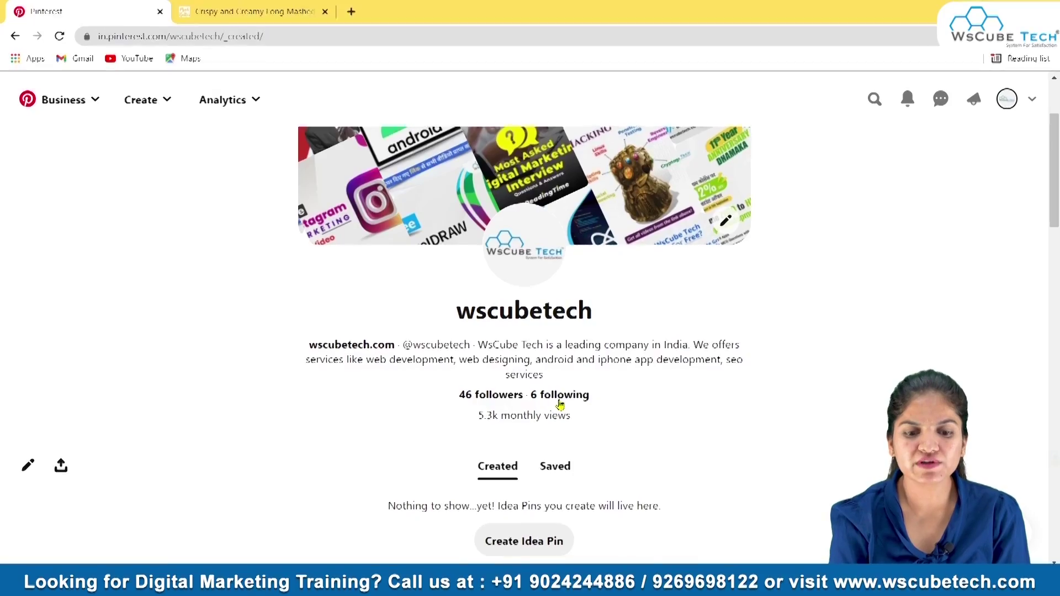
{"action": "scroll", "coordinate": [559, 403], "scroll_direction": "down", "scroll_amount": 2}
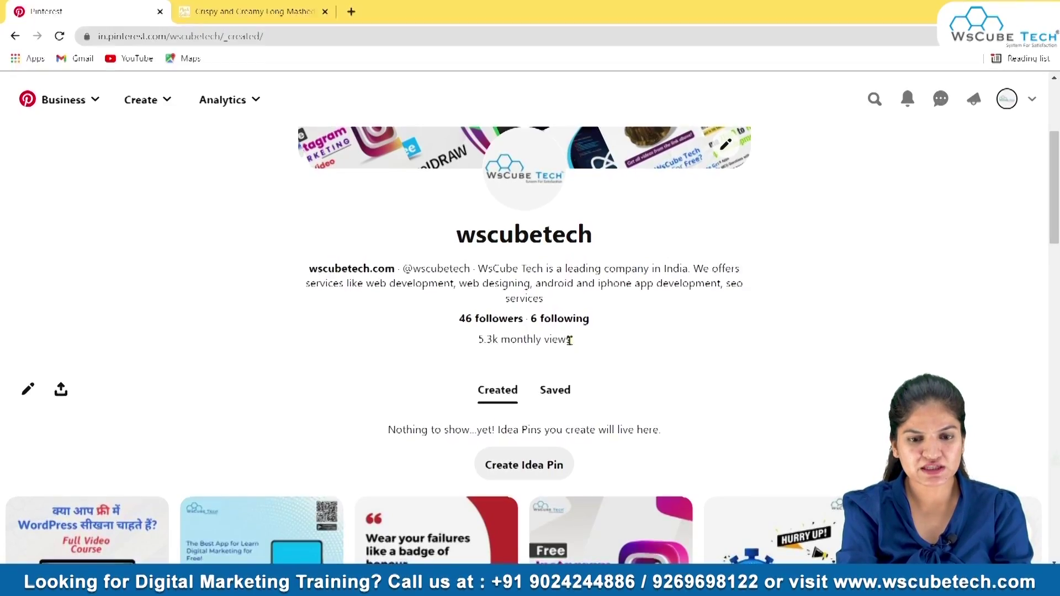
Step: Highlight the profile's monthly views figure and browse through the created pins with their stats
{"action": "left_click_drag", "start_coordinate": [570, 339], "coordinate": [477, 341]}
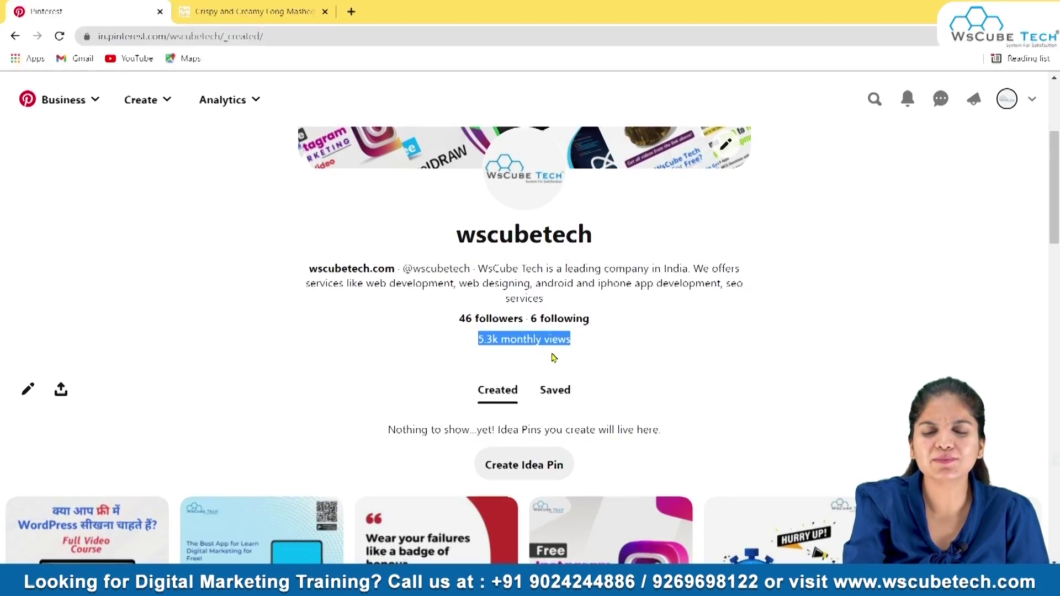
{"action": "left_click", "coordinate": [746, 327]}
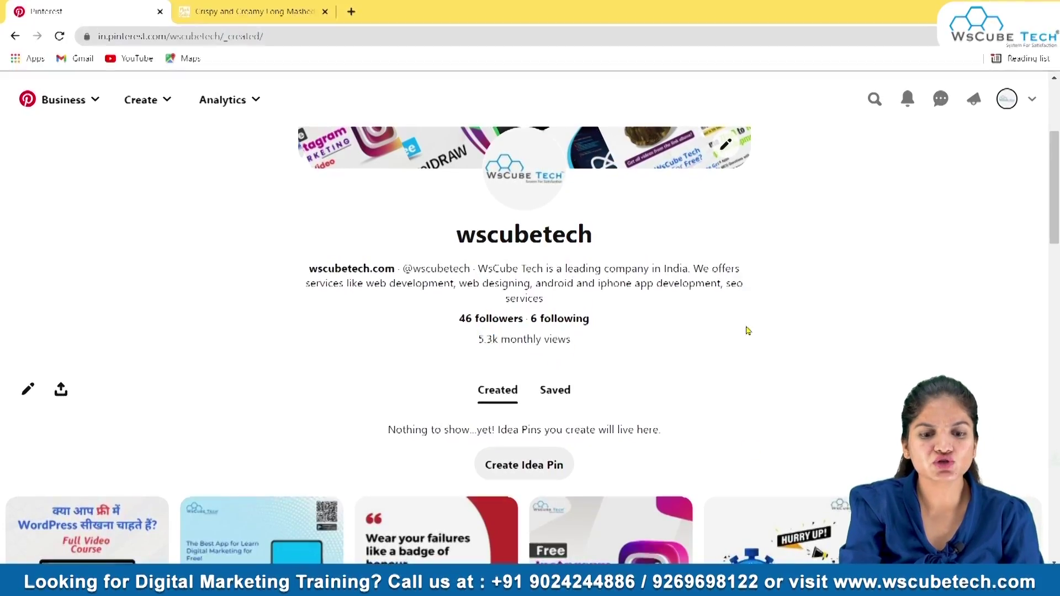
{"action": "scroll", "coordinate": [683, 318], "scroll_direction": "down", "scroll_amount": 1}
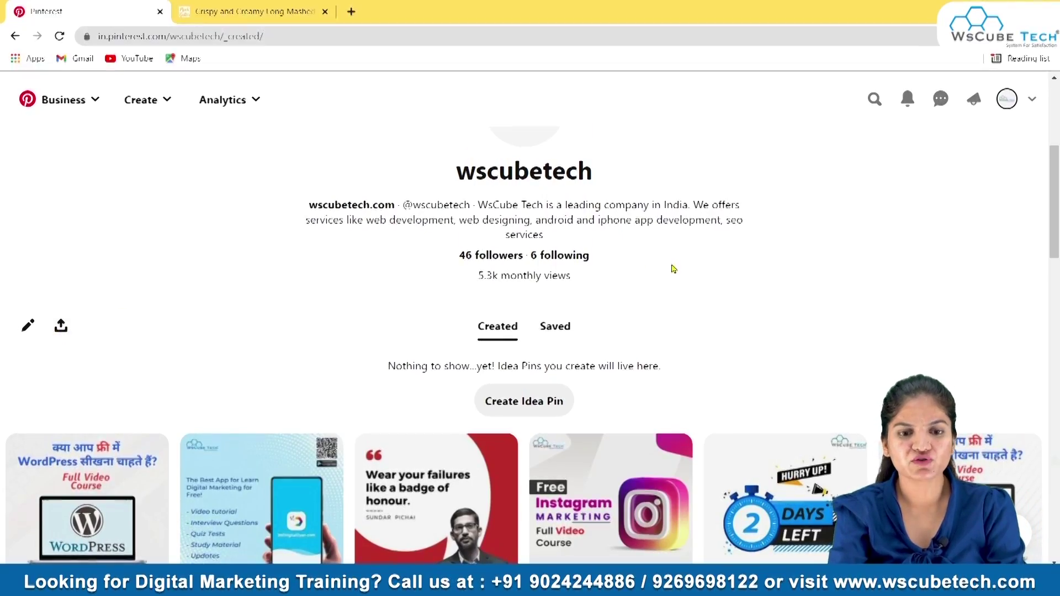
{"action": "scroll", "coordinate": [679, 277], "scroll_direction": "down", "scroll_amount": 1}
{"action": "scroll", "coordinate": [679, 277], "scroll_direction": "down", "scroll_amount": 2}
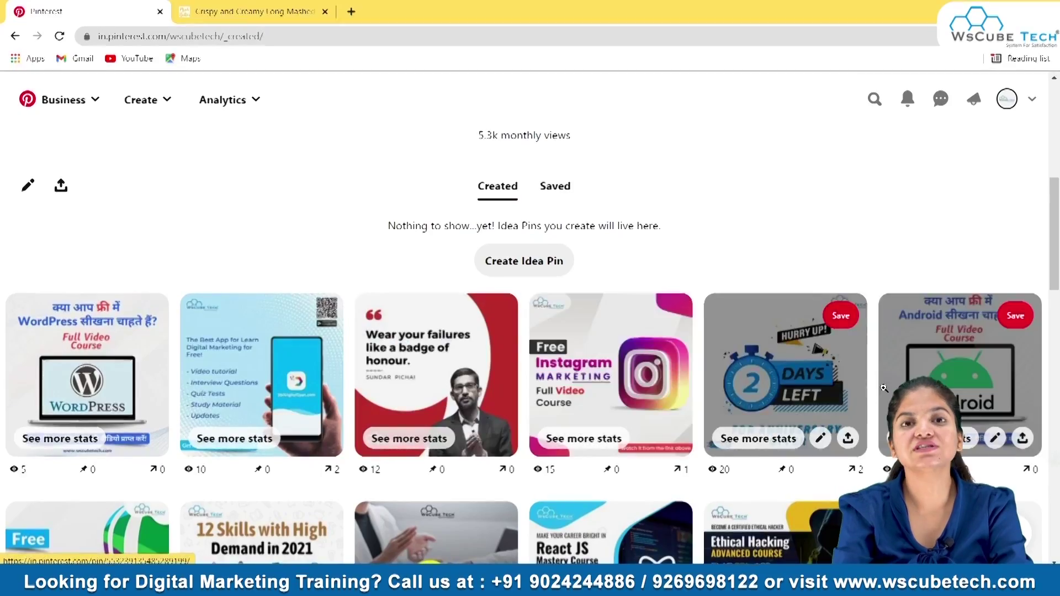
{"action": "scroll", "coordinate": [636, 435], "scroll_direction": "down", "scroll_amount": 2}
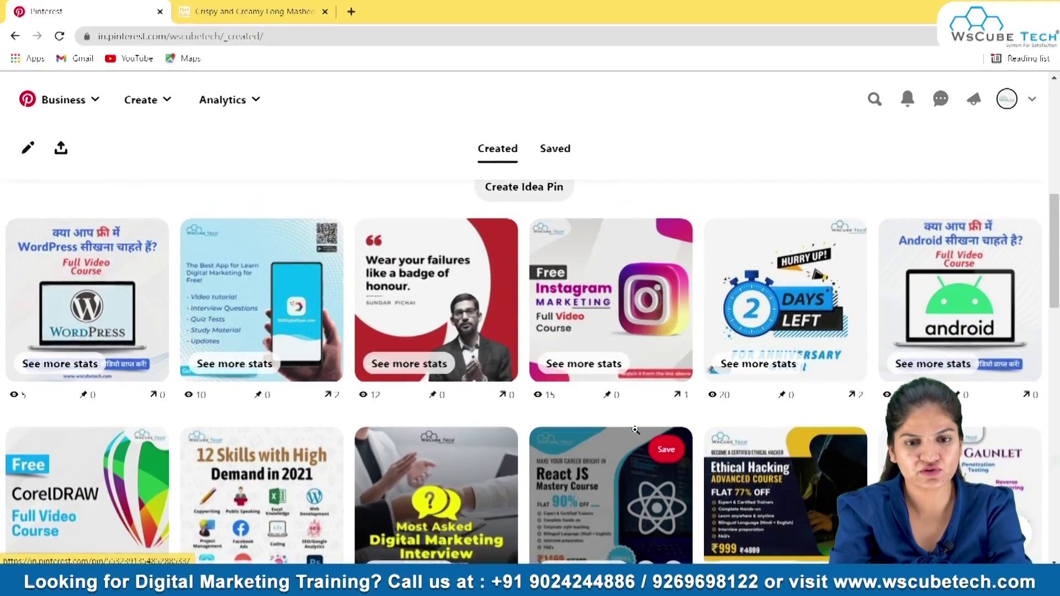
{"action": "scroll", "coordinate": [636, 431], "scroll_direction": "up", "scroll_amount": 2}
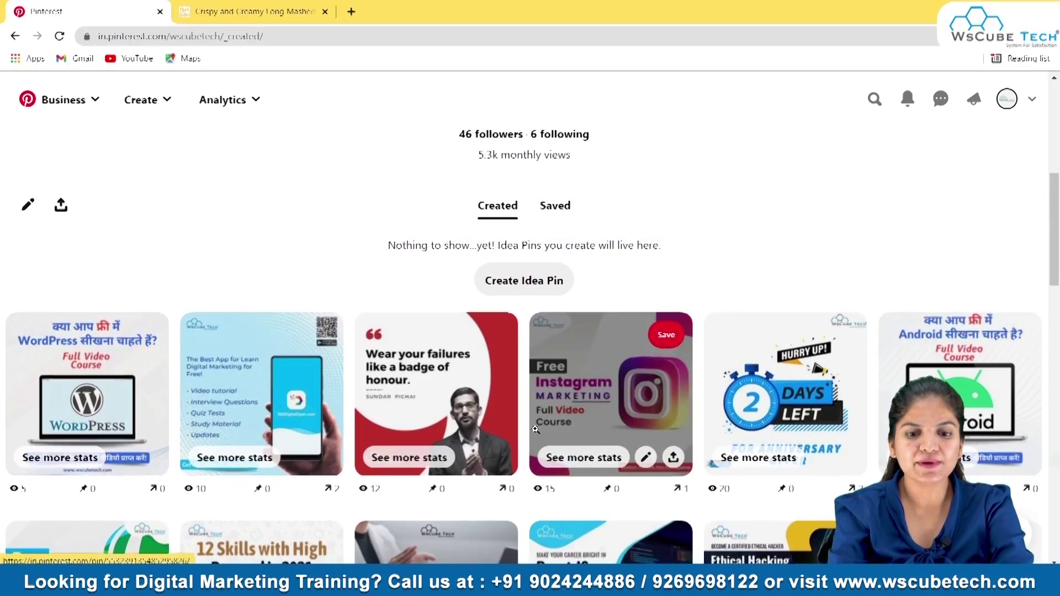
{"action": "scroll", "coordinate": [536, 431], "scroll_direction": "down", "scroll_amount": 5}
{"action": "scroll", "coordinate": [536, 430], "scroll_direction": "down", "scroll_amount": 7}
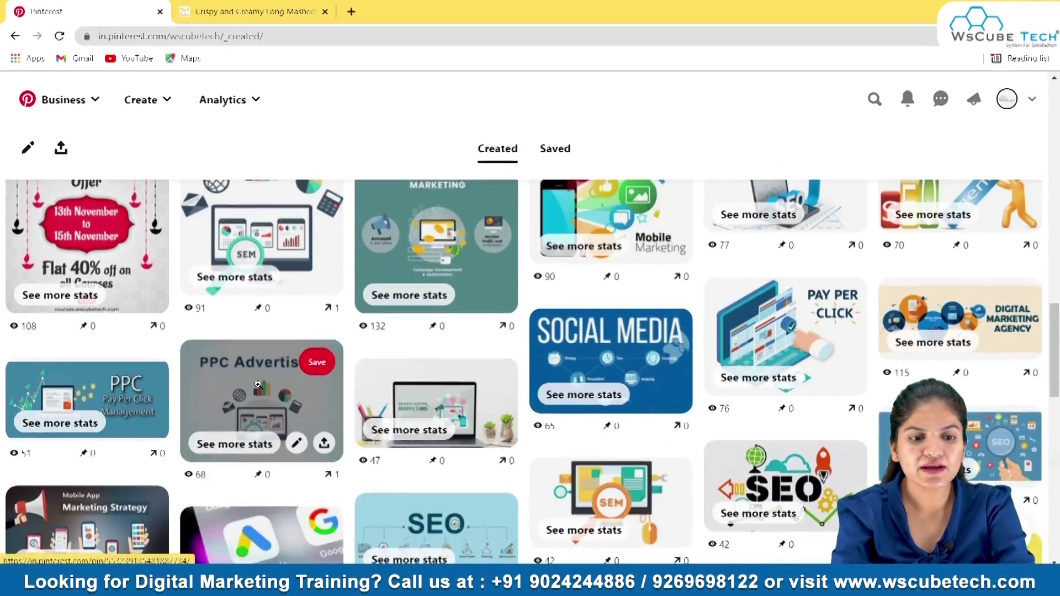
{"action": "scroll", "coordinate": [260, 375], "scroll_direction": "up", "scroll_amount": 5}
{"action": "scroll", "coordinate": [257, 384], "scroll_direction": "up", "scroll_amount": 2}
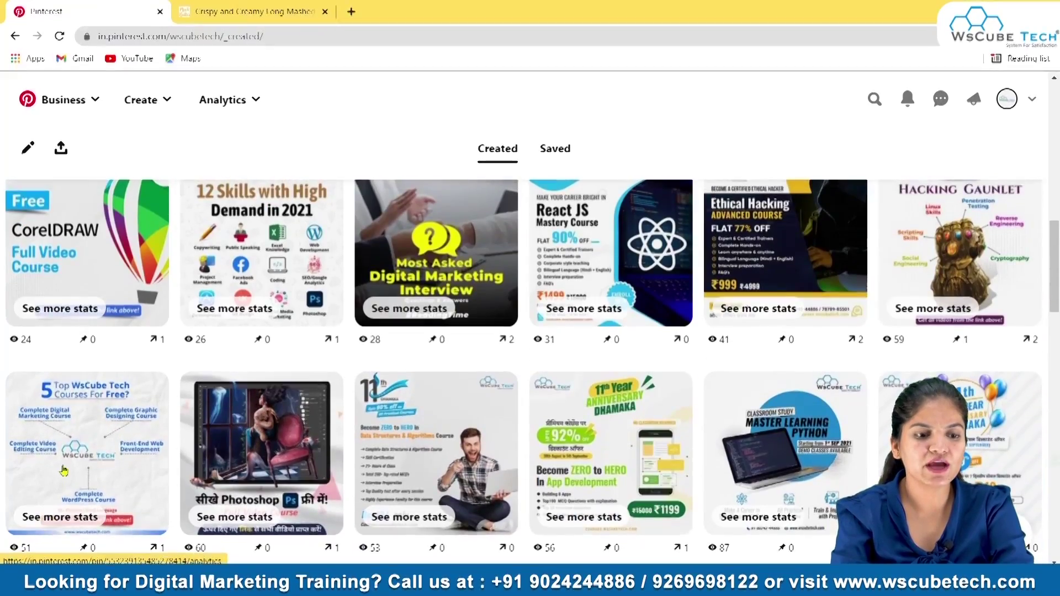
{"action": "scroll", "coordinate": [88, 248], "scroll_direction": "up", "scroll_amount": 4}
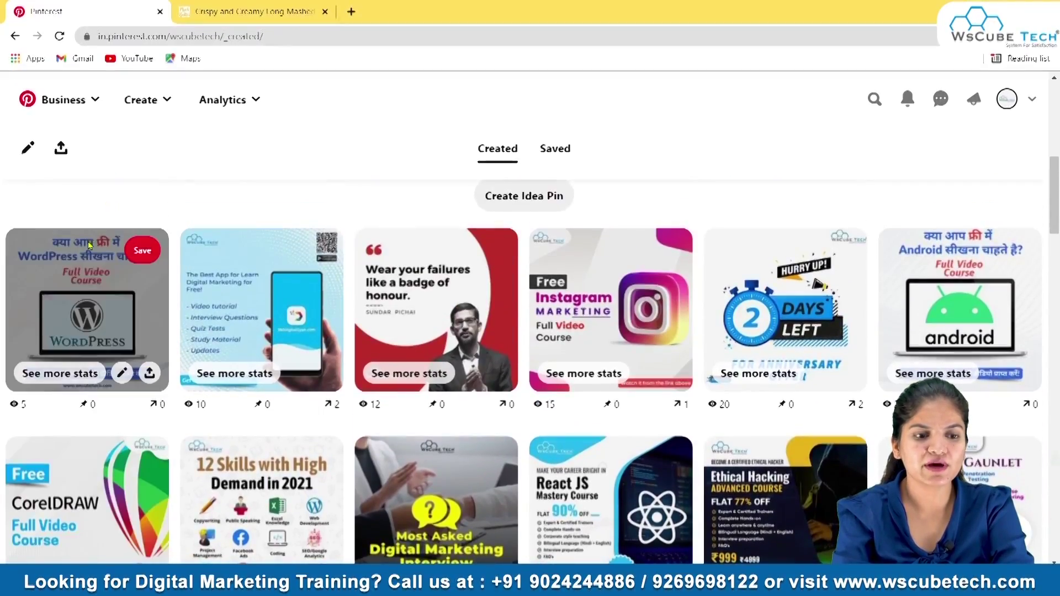
Step: Open the WordPress full video course pin, check its linked YouTube playlist and return to the created pins
{"action": "left_click", "coordinate": [89, 246]}
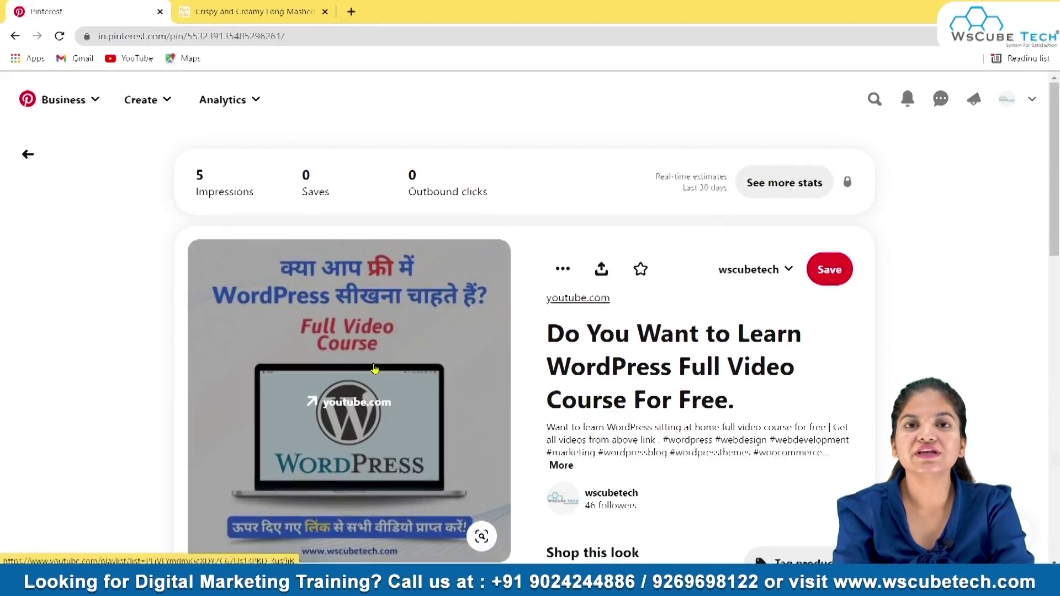
{"action": "scroll", "coordinate": [366, 379], "scroll_direction": "down", "scroll_amount": 2}
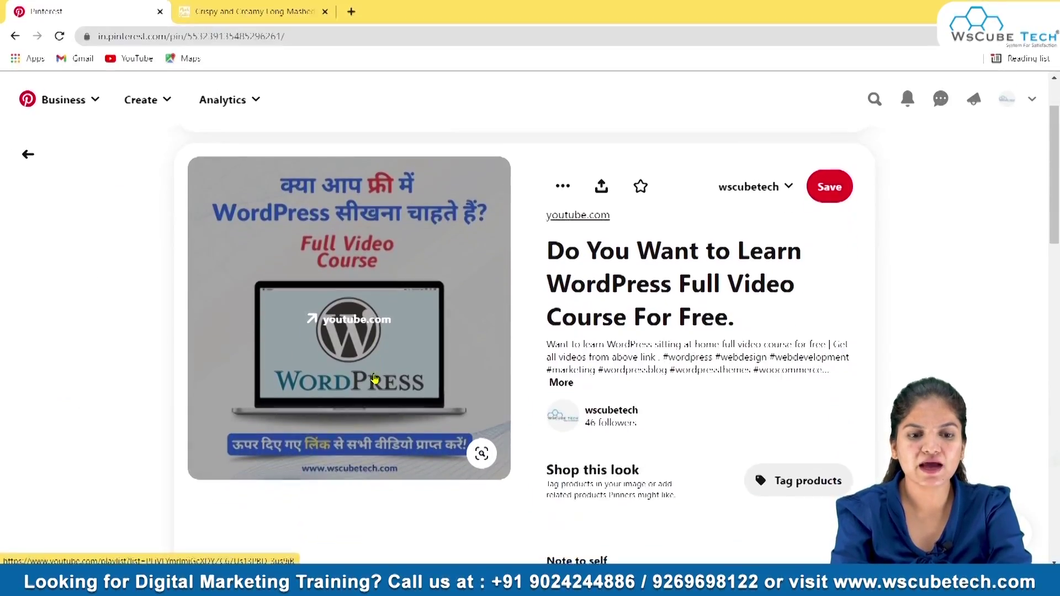
{"action": "scroll", "coordinate": [607, 442], "scroll_direction": "up", "scroll_amount": 1}
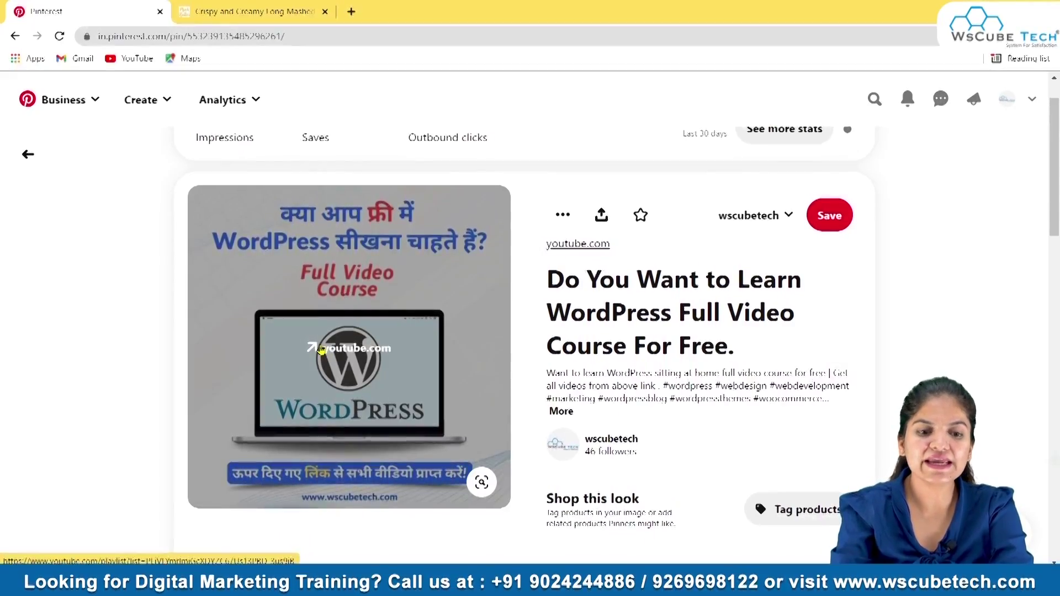
{"action": "left_click", "coordinate": [321, 349]}
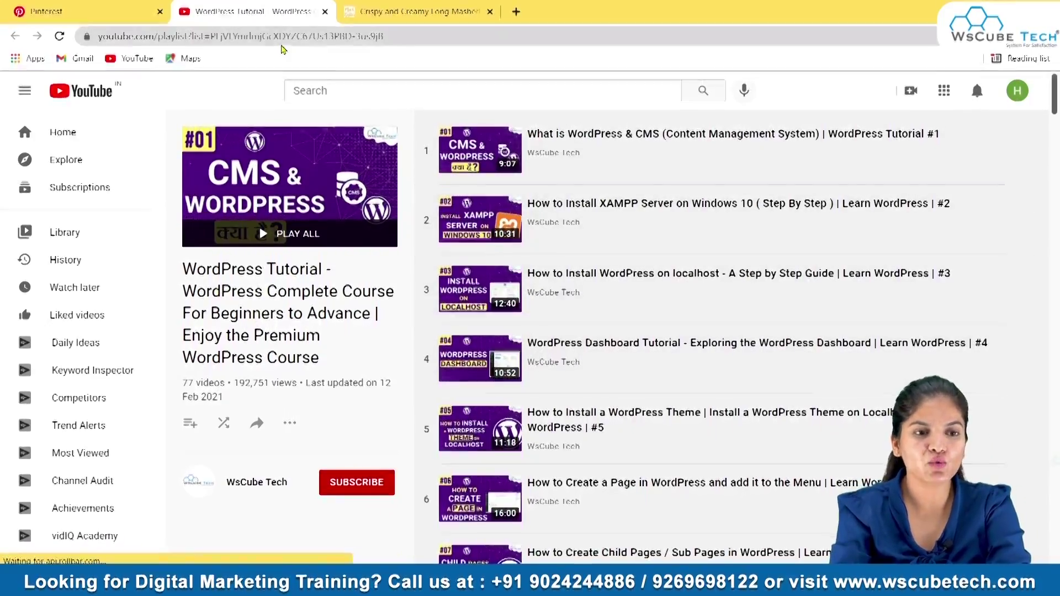
{"action": "left_click", "coordinate": [124, 17]}
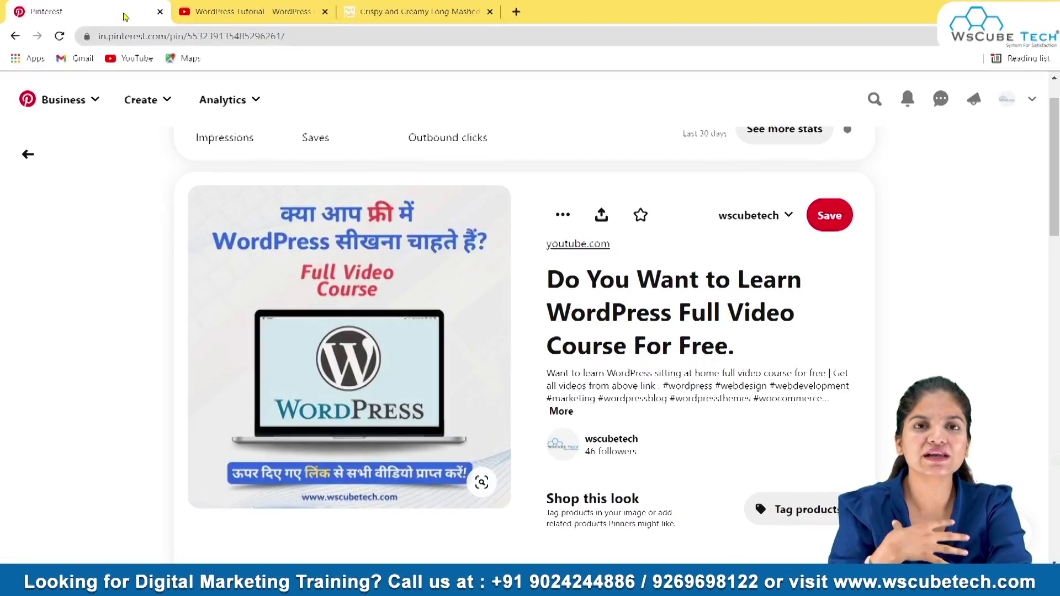
{"action": "mouse_move", "coordinate": [256, 249]}
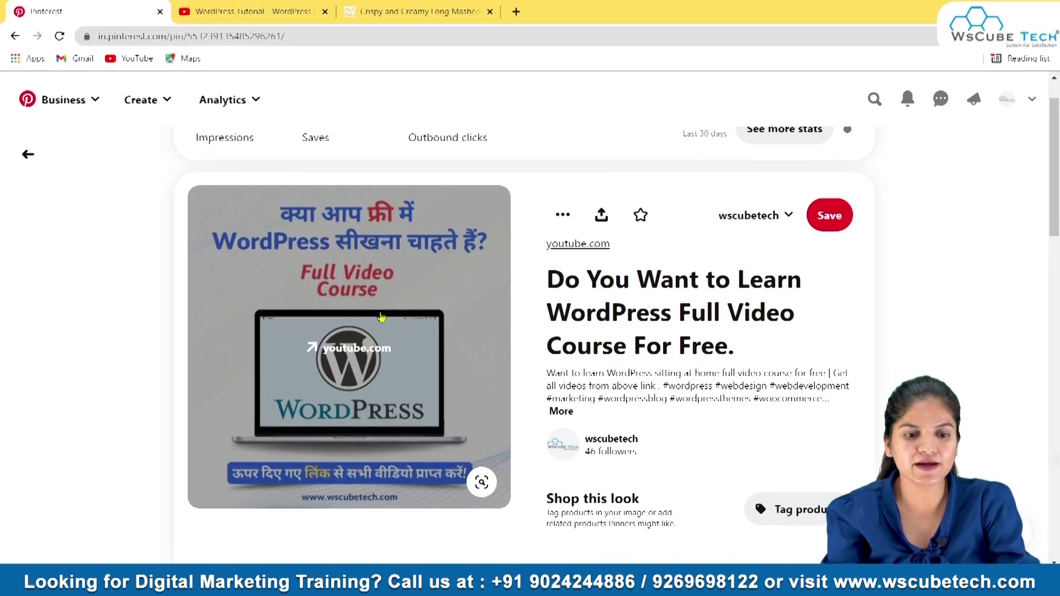
{"action": "scroll", "coordinate": [382, 290], "scroll_direction": "up", "scroll_amount": 1}
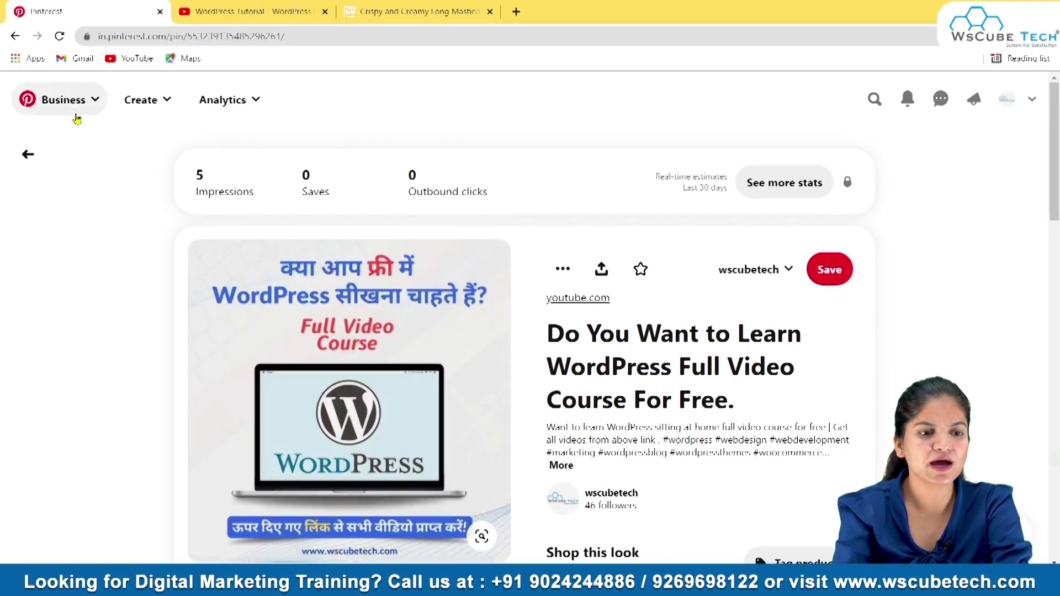
{"action": "left_click", "coordinate": [27, 154]}
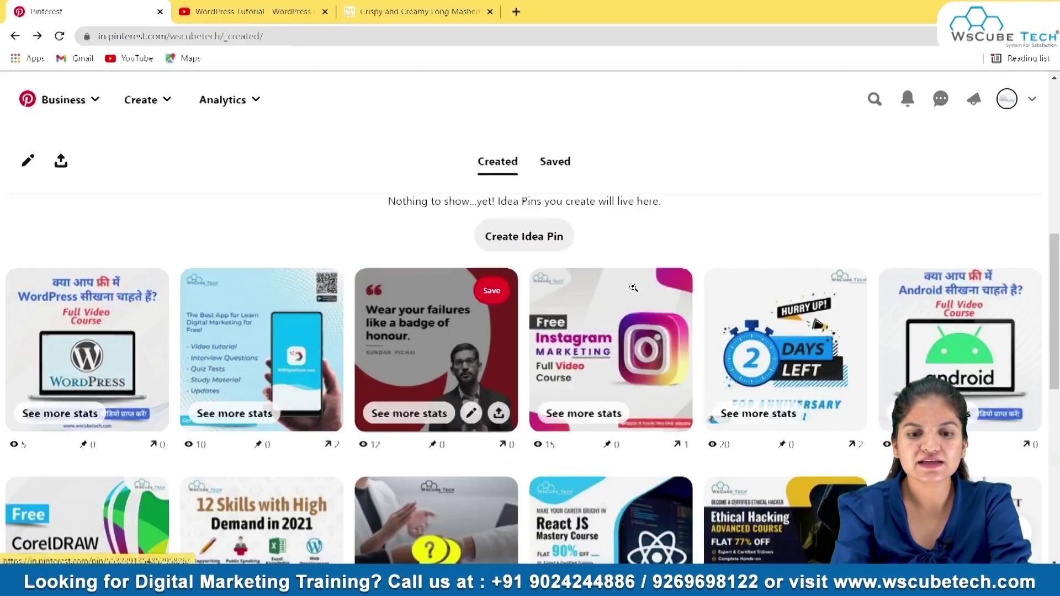
Step: Open the Ethical Hacking Advanced Course pin, check its linked course page and return to the created pins
{"action": "scroll", "coordinate": [463, 387], "scroll_direction": "down", "scroll_amount": 3}
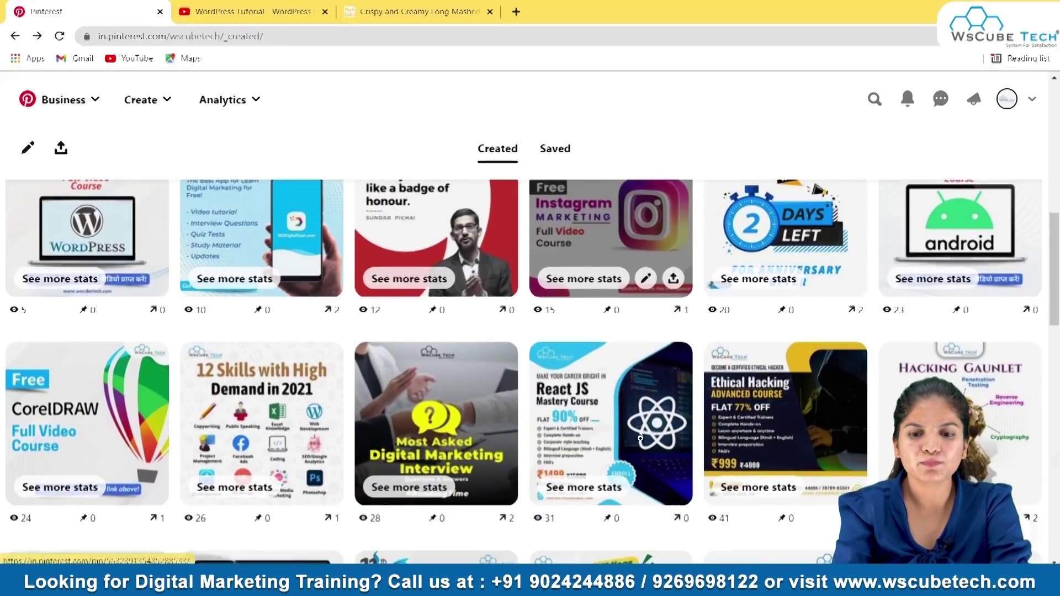
{"action": "left_click", "coordinate": [759, 426]}
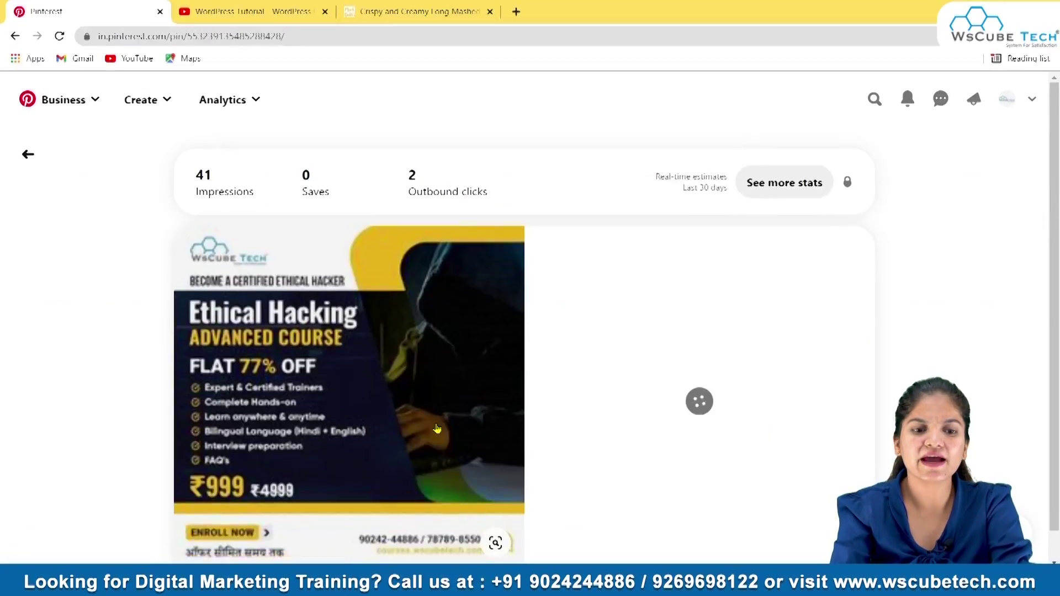
{"action": "left_click", "coordinate": [349, 383]}
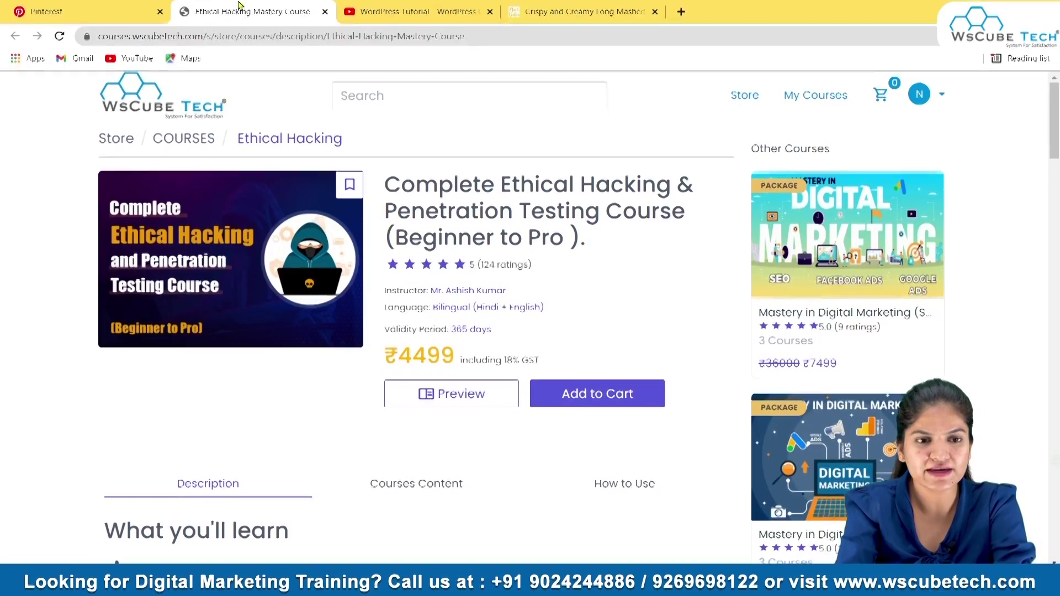
{"action": "left_click", "coordinate": [325, 12]}
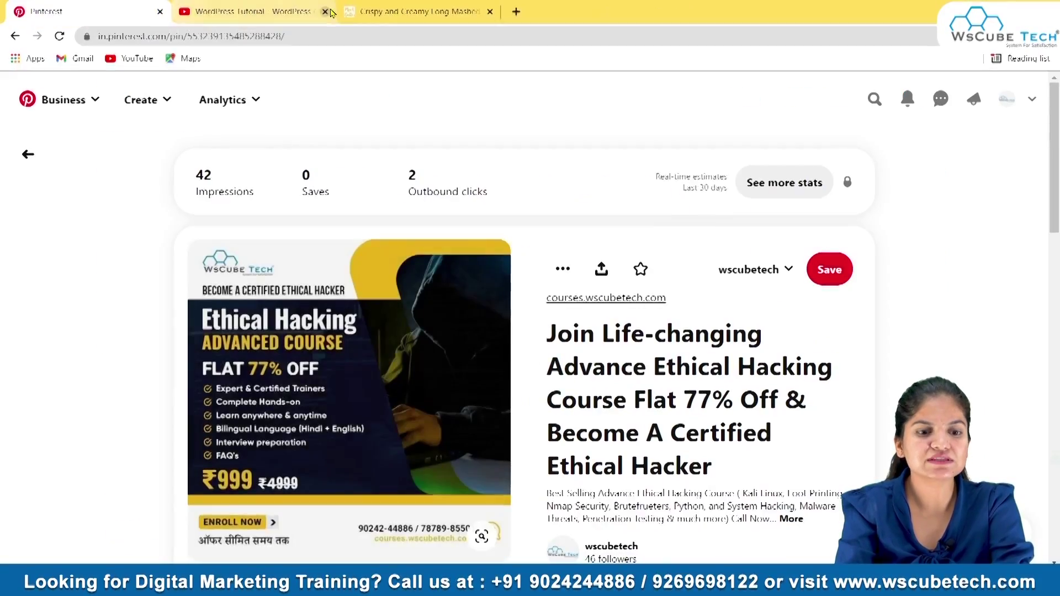
{"action": "left_click", "coordinate": [29, 155]}
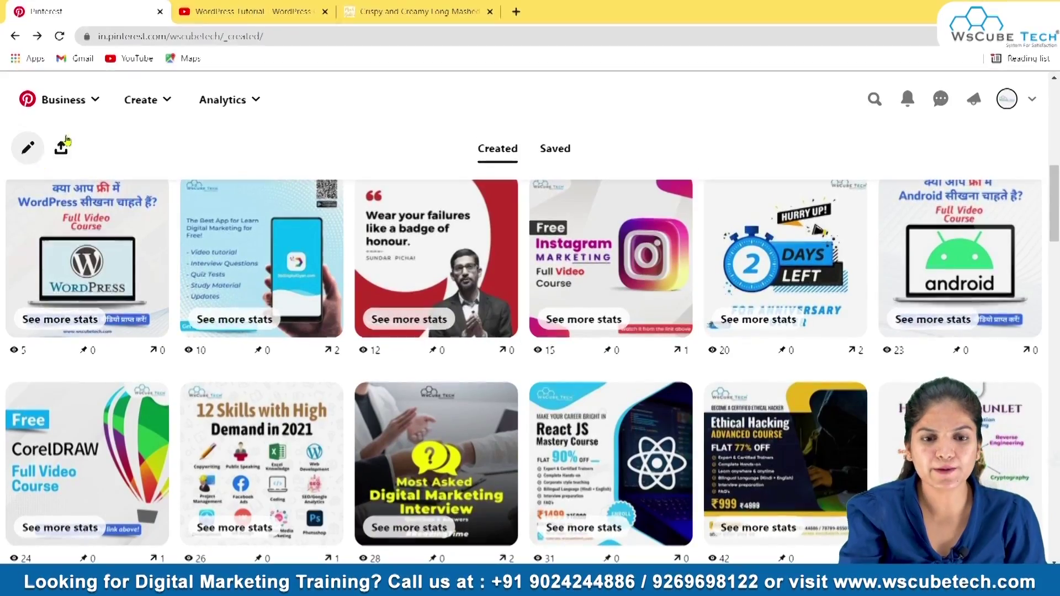
Step: Switch the profile to its saved pins and look through the boards
{"action": "scroll", "coordinate": [551, 147], "scroll_direction": "up", "scroll_amount": 2}
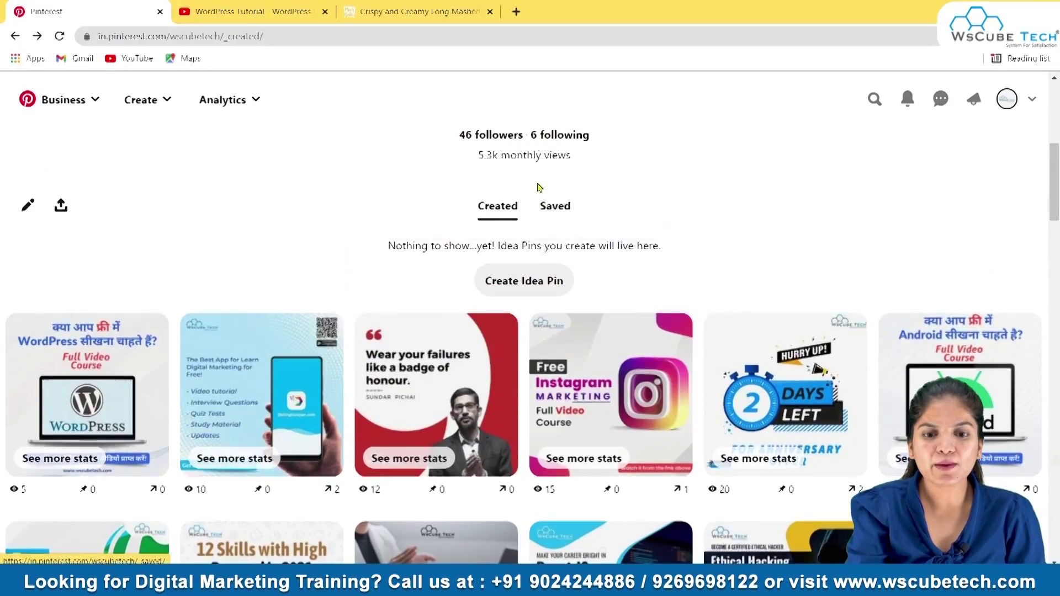
{"action": "left_click", "coordinate": [554, 206]}
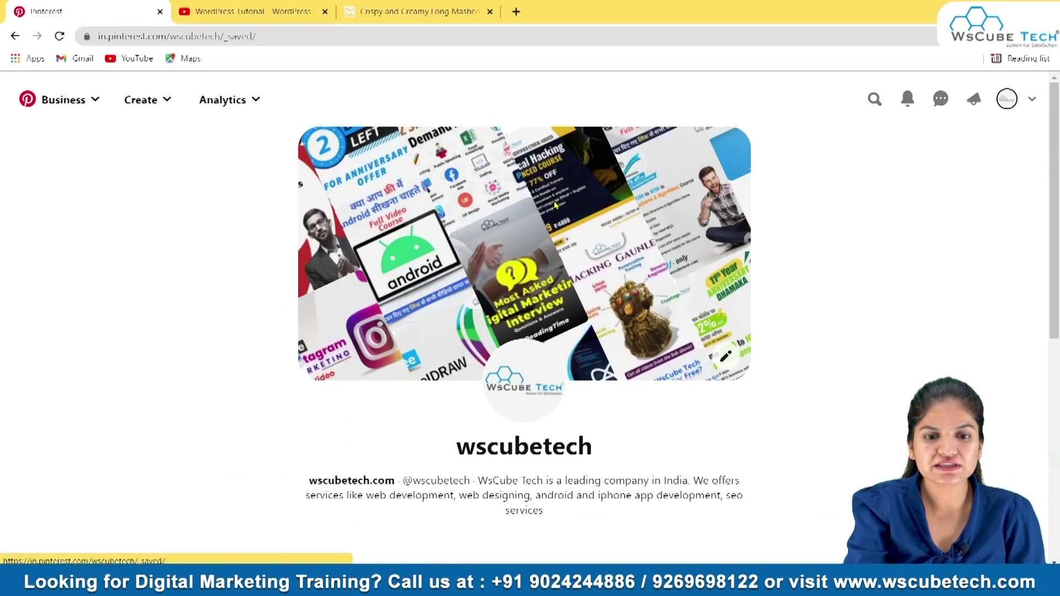
{"action": "scroll", "coordinate": [597, 504], "scroll_direction": "down", "scroll_amount": 5}
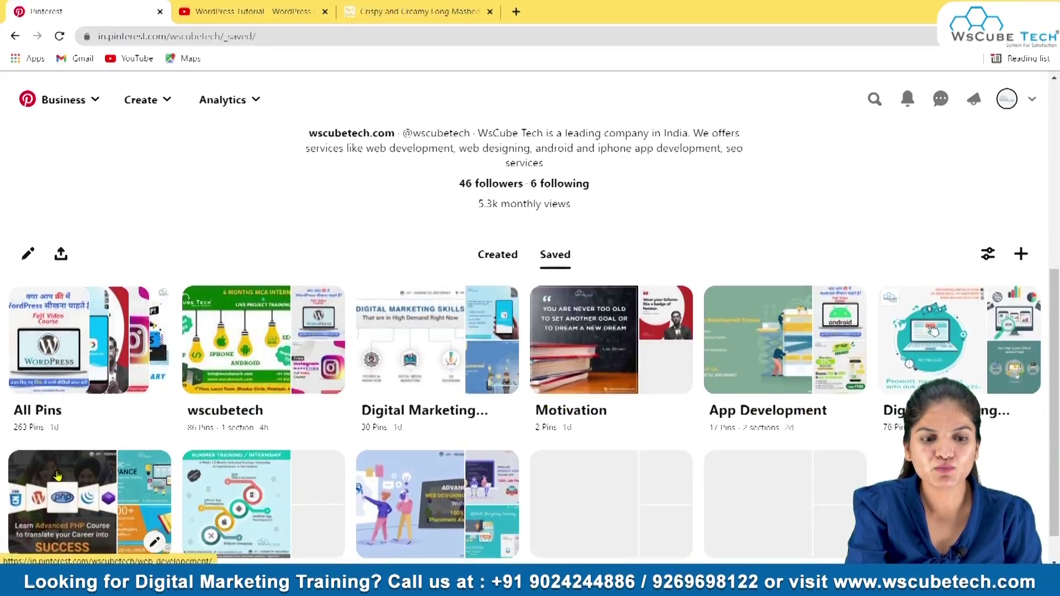
{"action": "scroll", "coordinate": [127, 375], "scroll_direction": "down", "scroll_amount": 1}
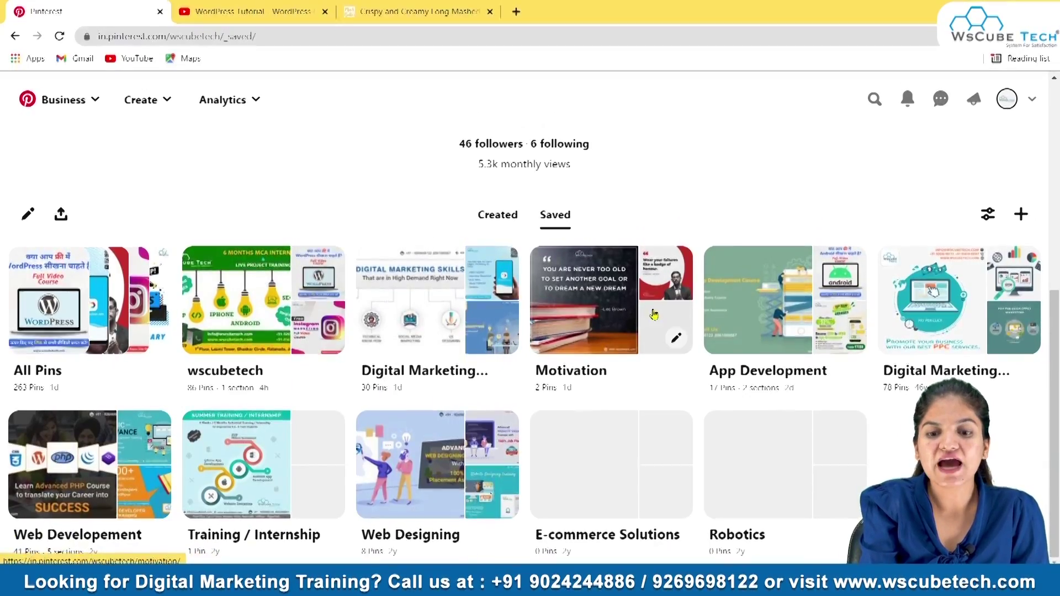
Step: Edit the Motivation board to keep it secret and save the change
{"action": "left_click", "coordinate": [682, 339]}
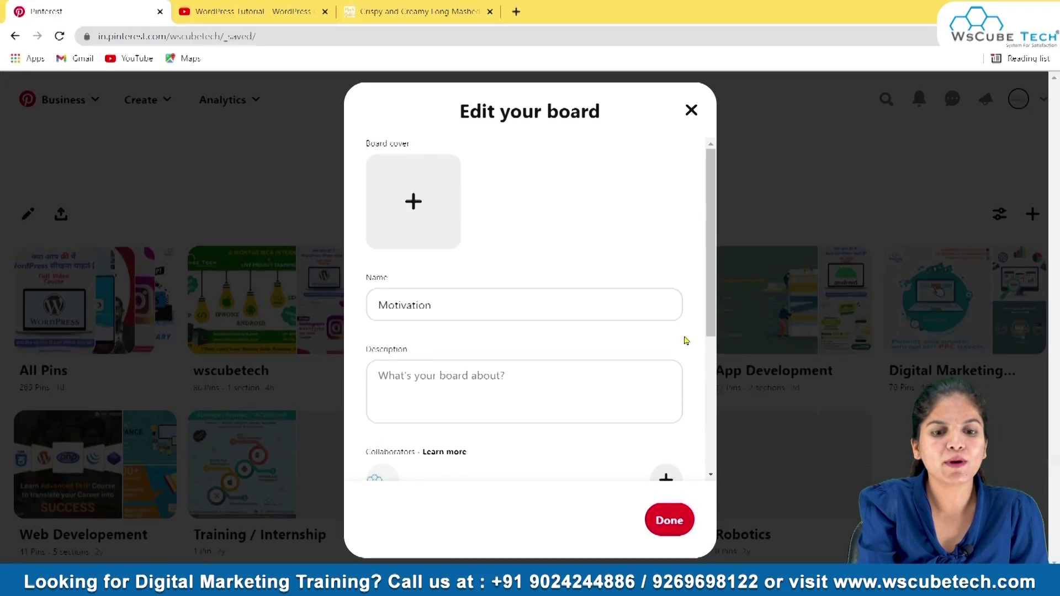
{"action": "scroll", "coordinate": [685, 341], "scroll_direction": "down", "scroll_amount": 4}
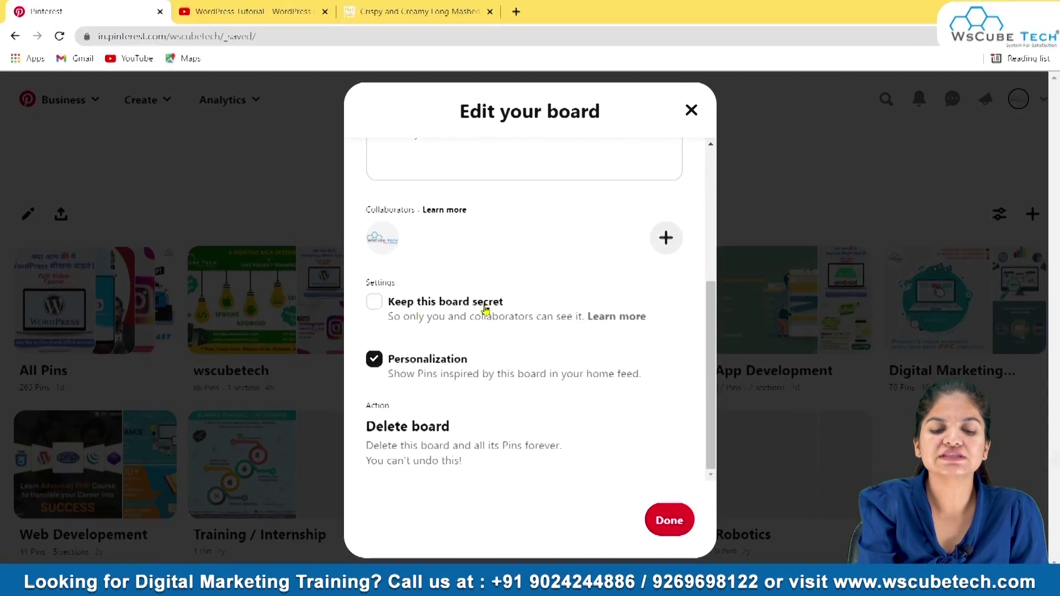
{"action": "left_click", "coordinate": [378, 303]}
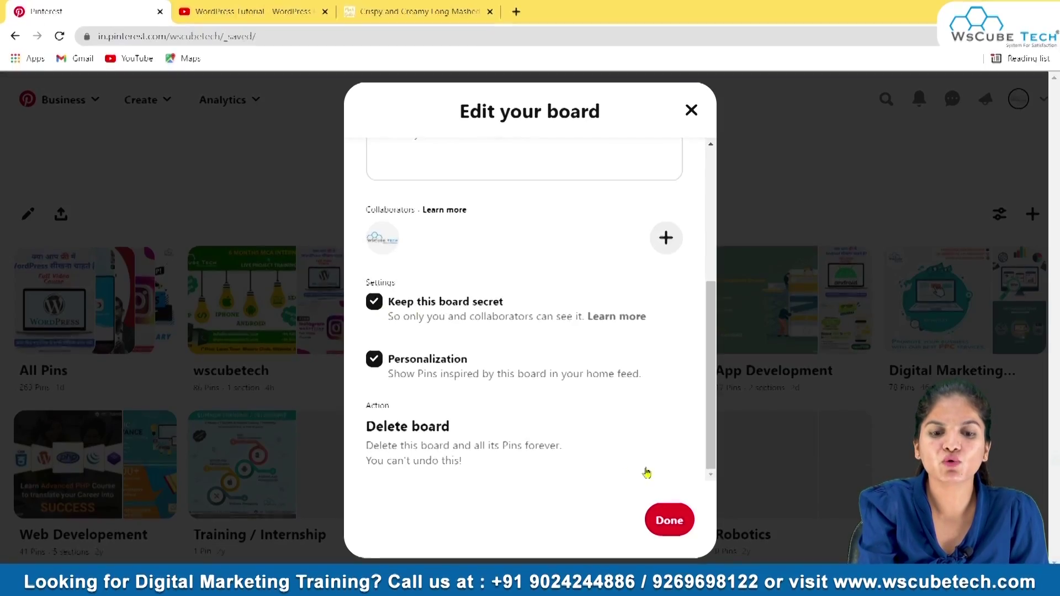
{"action": "left_click", "coordinate": [672, 519]}
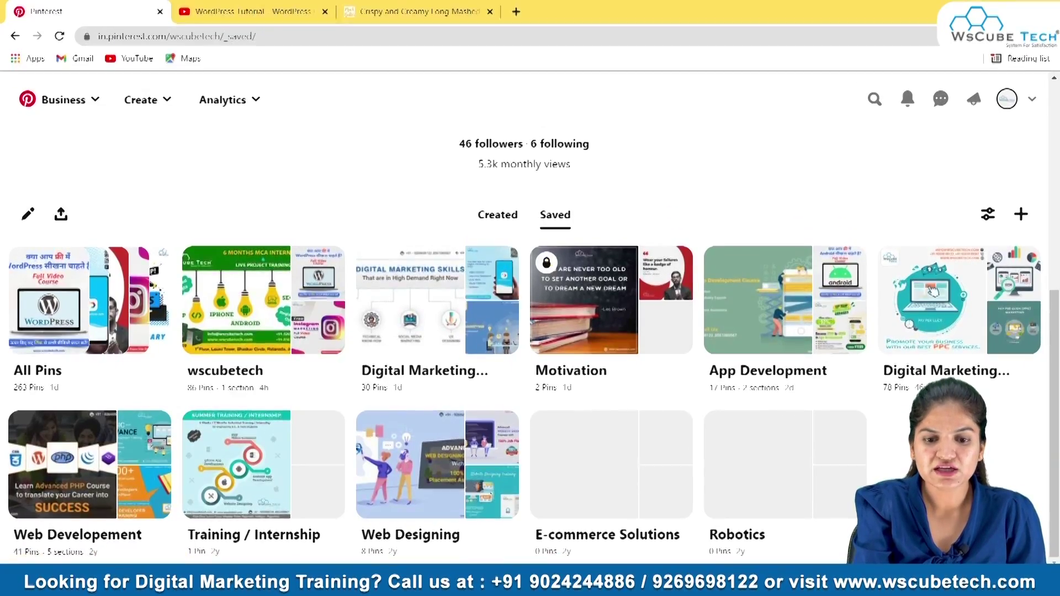
Step: Switch from the saved boards back to the created pins and view the account options
{"action": "scroll", "coordinate": [672, 244], "scroll_direction": "up", "scroll_amount": 1}
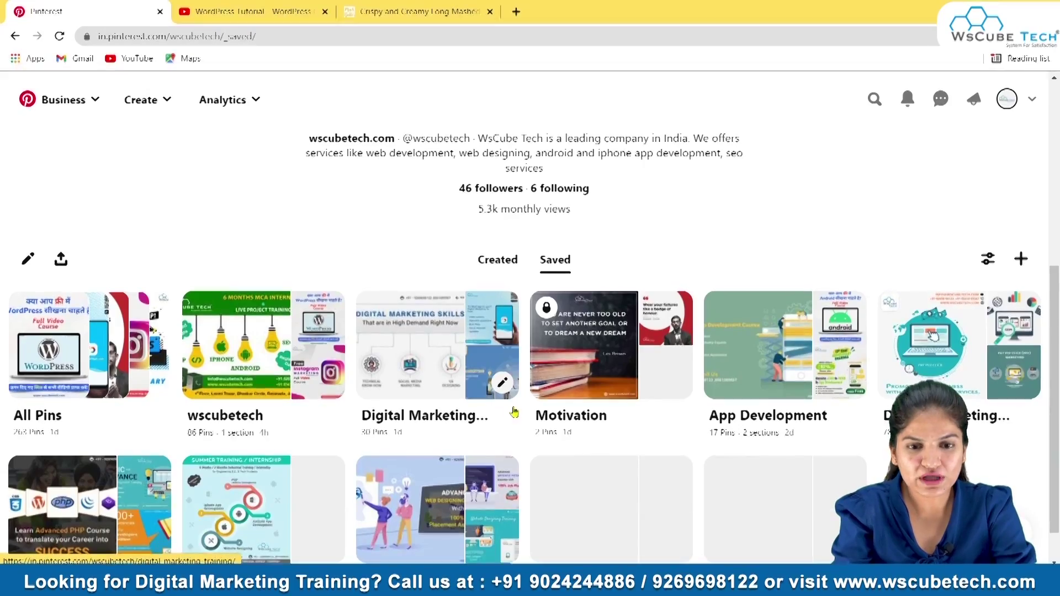
{"action": "scroll", "coordinate": [513, 411], "scroll_direction": "down", "scroll_amount": 1}
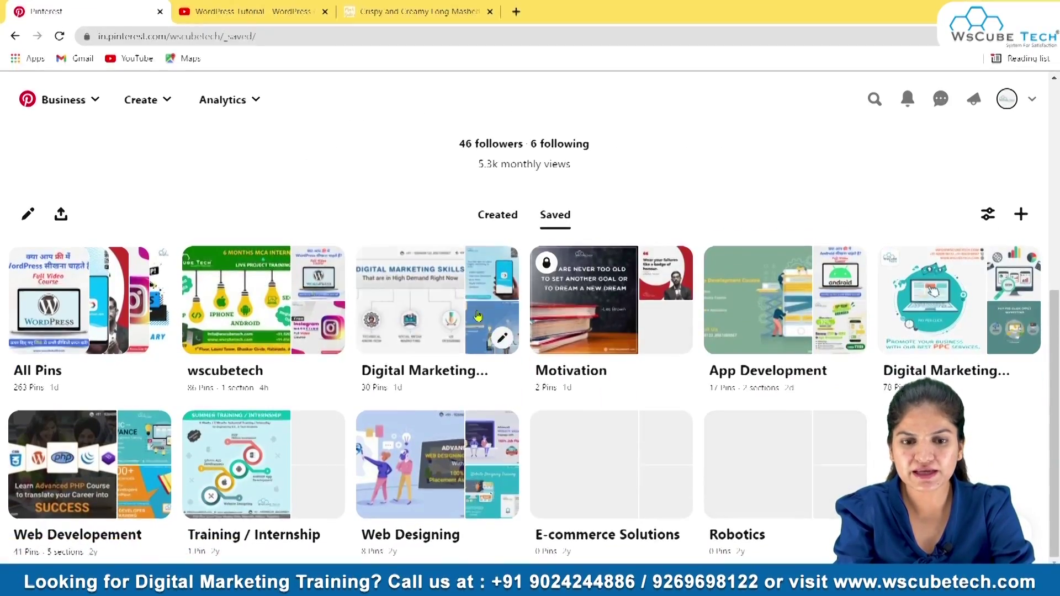
{"action": "left_click", "coordinate": [498, 214]}
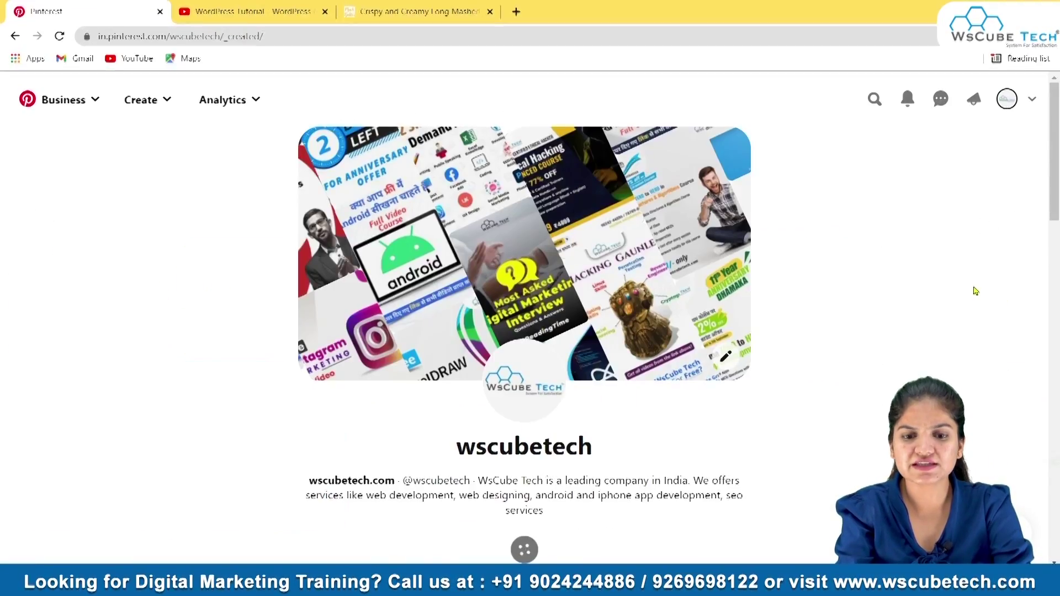
{"action": "scroll", "coordinate": [651, 374], "scroll_direction": "down", "scroll_amount": 3}
{"action": "scroll", "coordinate": [651, 374], "scroll_direction": "up", "scroll_amount": 3}
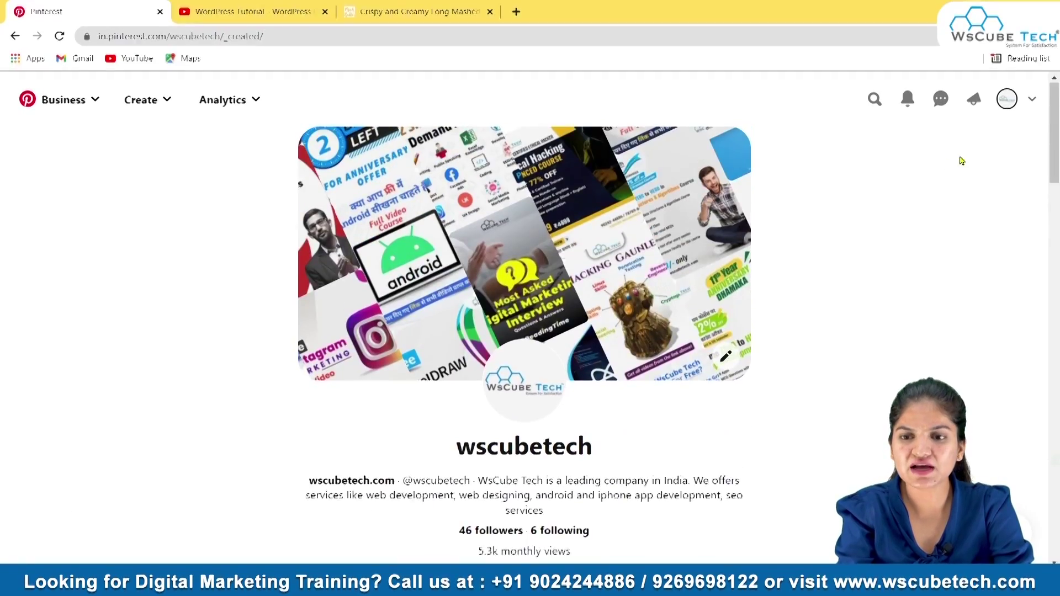
{"action": "left_click", "coordinate": [1031, 101]}
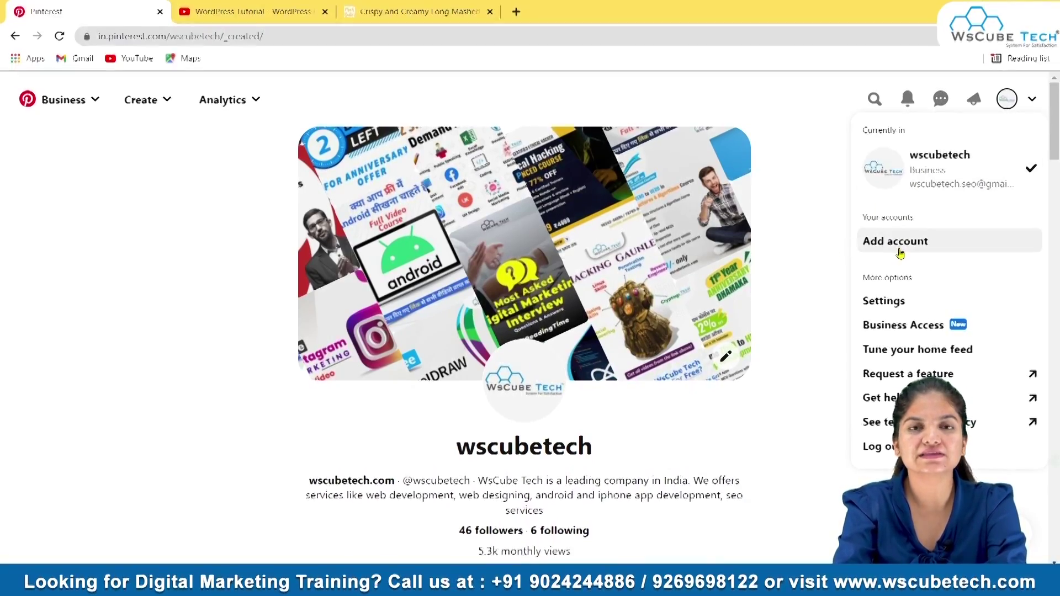
Step: Close the account options and look over the business profile's header and its created pins
{"action": "left_click", "coordinate": [817, 245]}
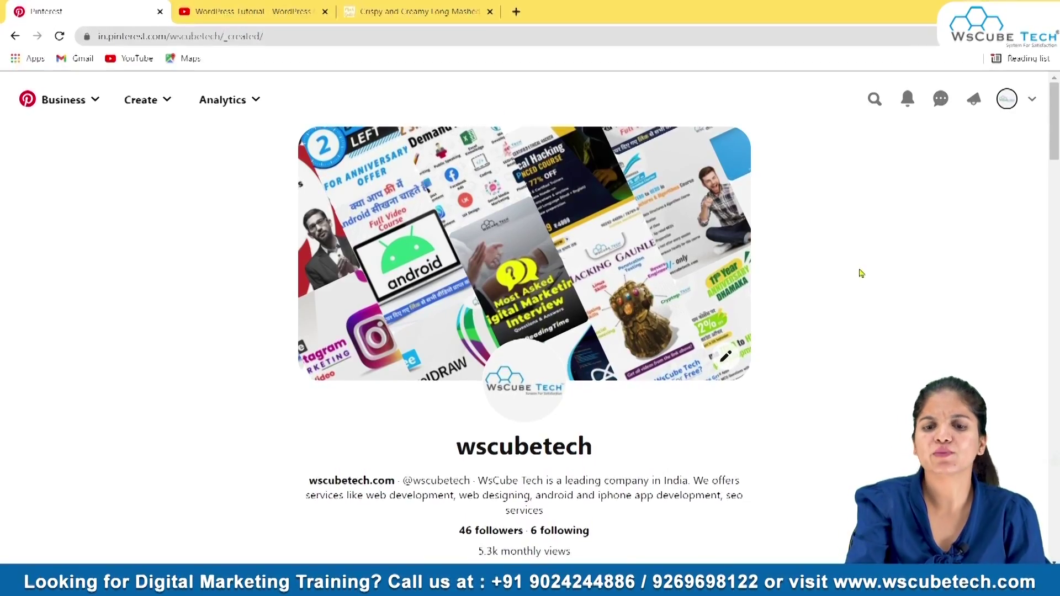
{"action": "scroll", "coordinate": [862, 273], "scroll_direction": "down", "scroll_amount": 7}
{"action": "scroll", "coordinate": [861, 272], "scroll_direction": "up", "scroll_amount": 7}
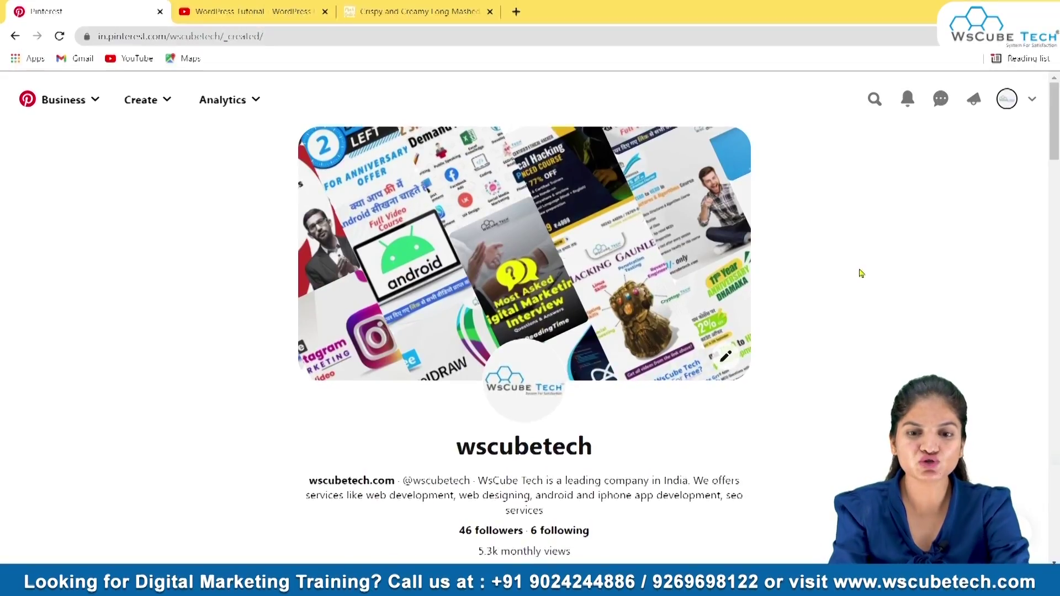
{"action": "scroll", "coordinate": [862, 273], "scroll_direction": "down", "scroll_amount": 7}
{"action": "scroll", "coordinate": [862, 273], "scroll_direction": "up", "scroll_amount": 7}
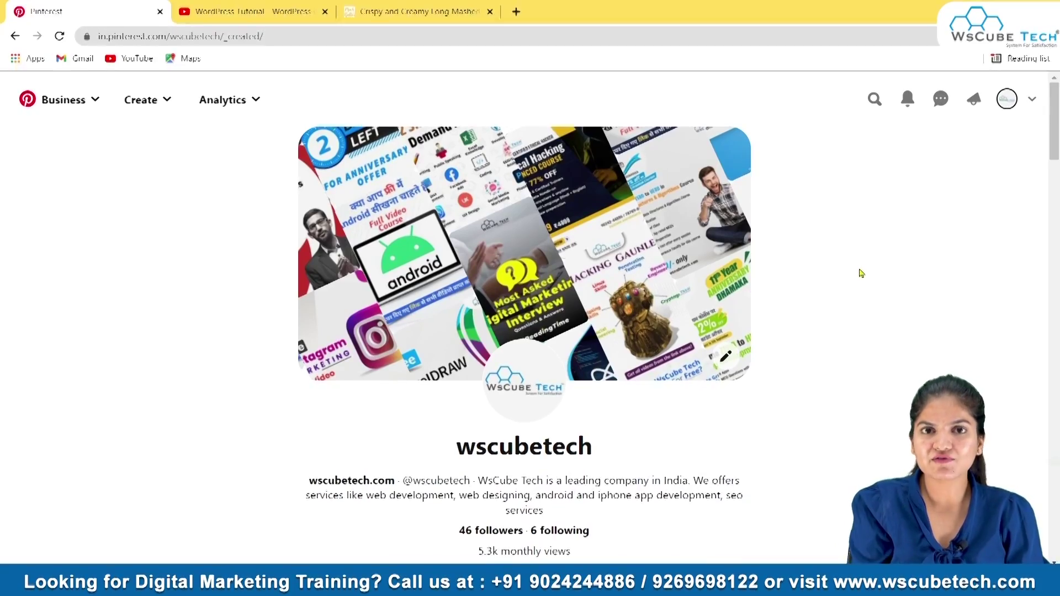
{"action": "scroll", "coordinate": [862, 273], "scroll_direction": "down", "scroll_amount": 4}
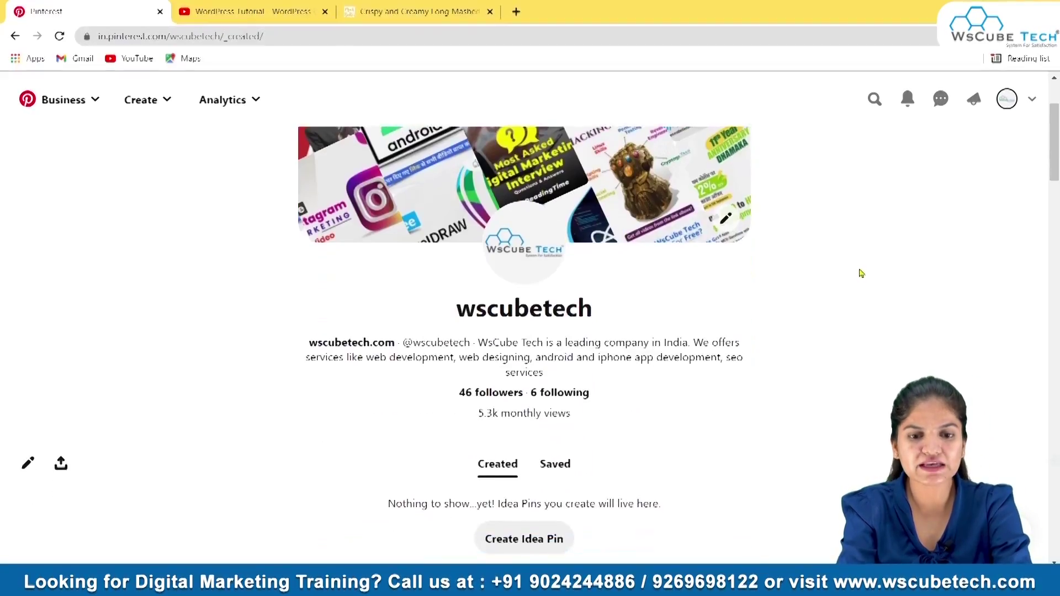
{"action": "scroll", "coordinate": [862, 274], "scroll_direction": "up", "scroll_amount": 4}
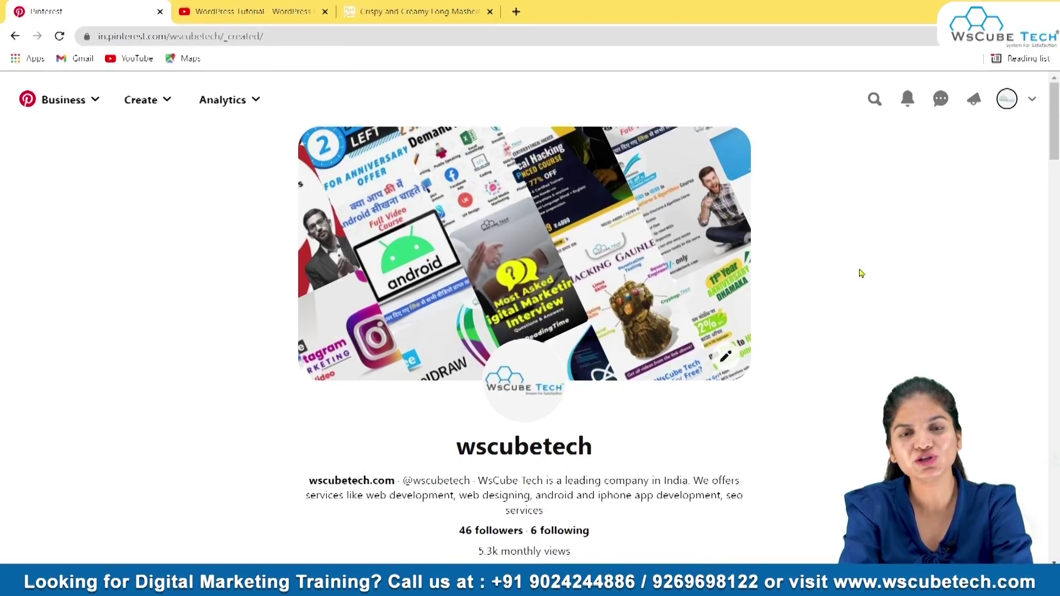
{"action": "scroll", "coordinate": [862, 274], "scroll_direction": "down", "scroll_amount": 3}
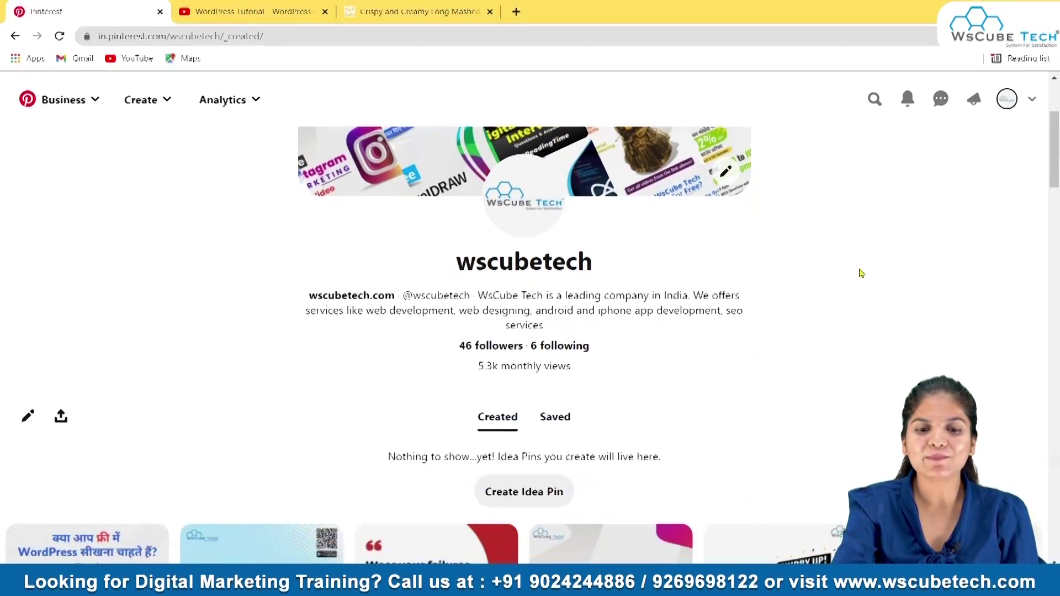
{"action": "scroll", "coordinate": [862, 273], "scroll_direction": "down", "scroll_amount": 3}
{"action": "scroll", "coordinate": [861, 273], "scroll_direction": "up", "scroll_amount": 6}
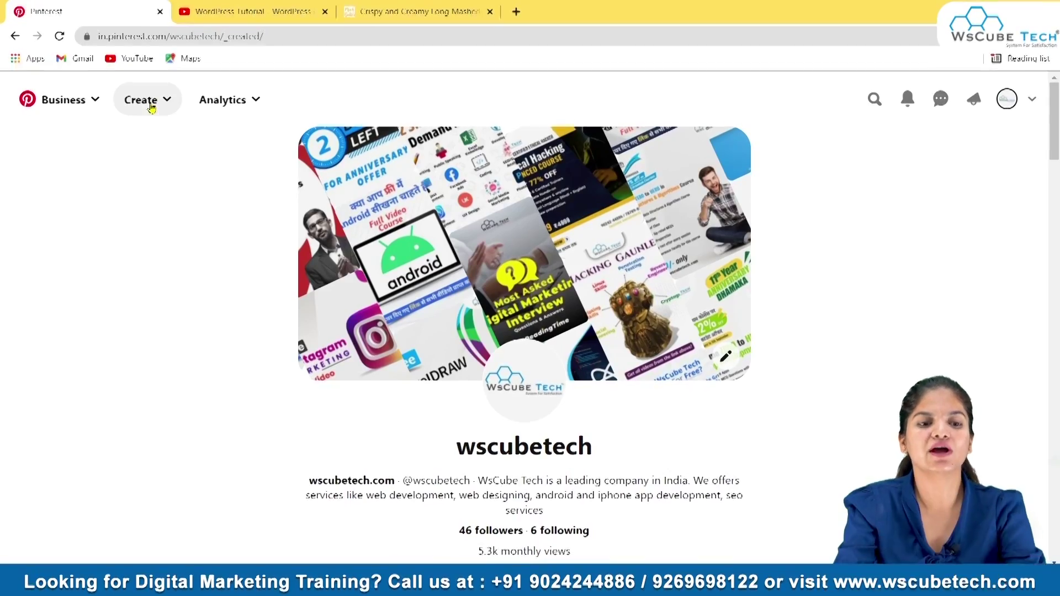
{"action": "scroll", "coordinate": [824, 230], "scroll_direction": "down", "scroll_amount": 10}
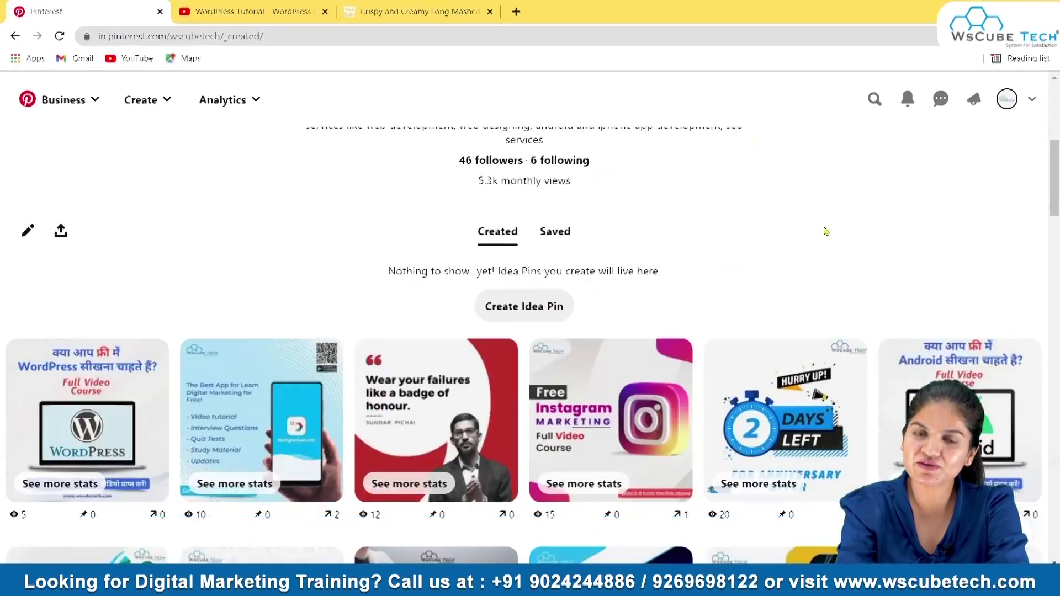
{"action": "scroll", "coordinate": [826, 230], "scroll_direction": "up", "scroll_amount": 10}
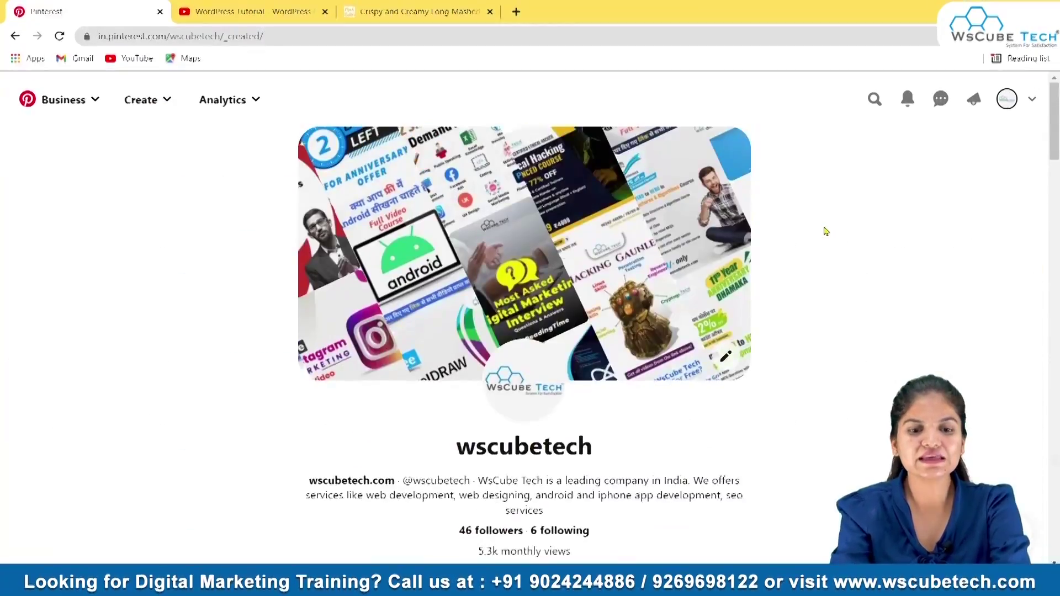